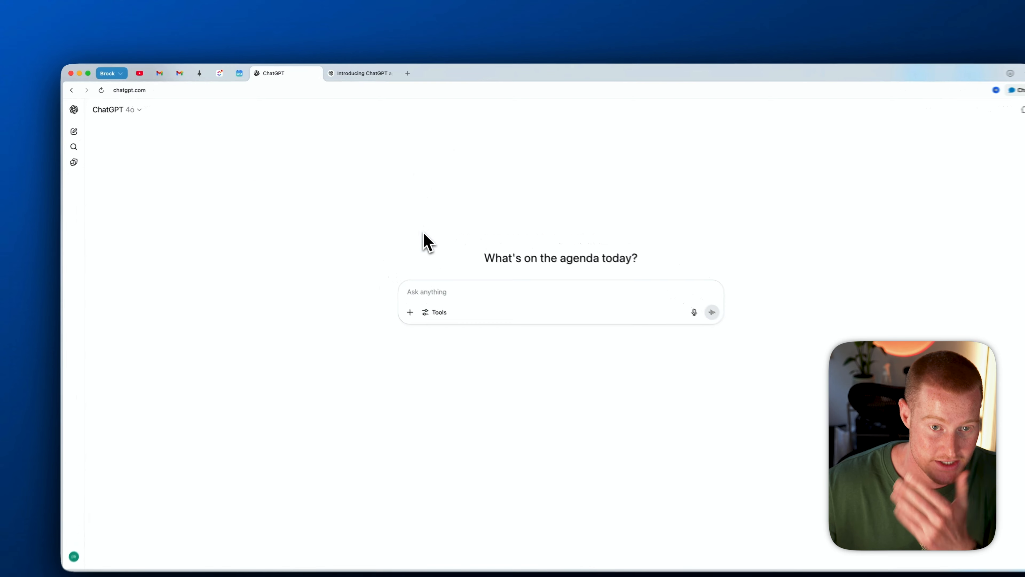
Turn on Agent mode and enter a prompt to find "brand deal" emails, research each company, evaluate audience fit and list prioritized recommendations.
click(437, 312)
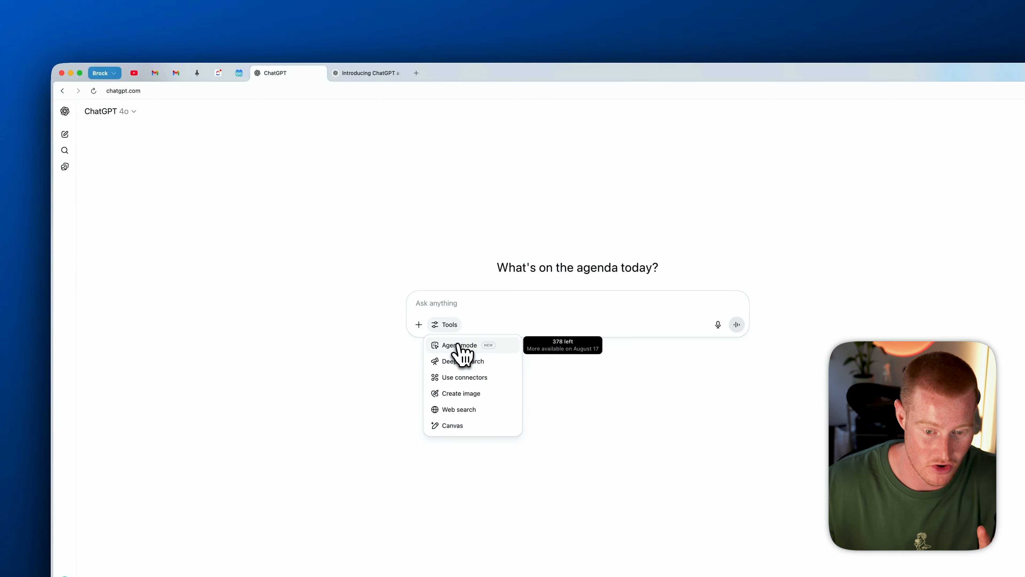
click(459, 345)
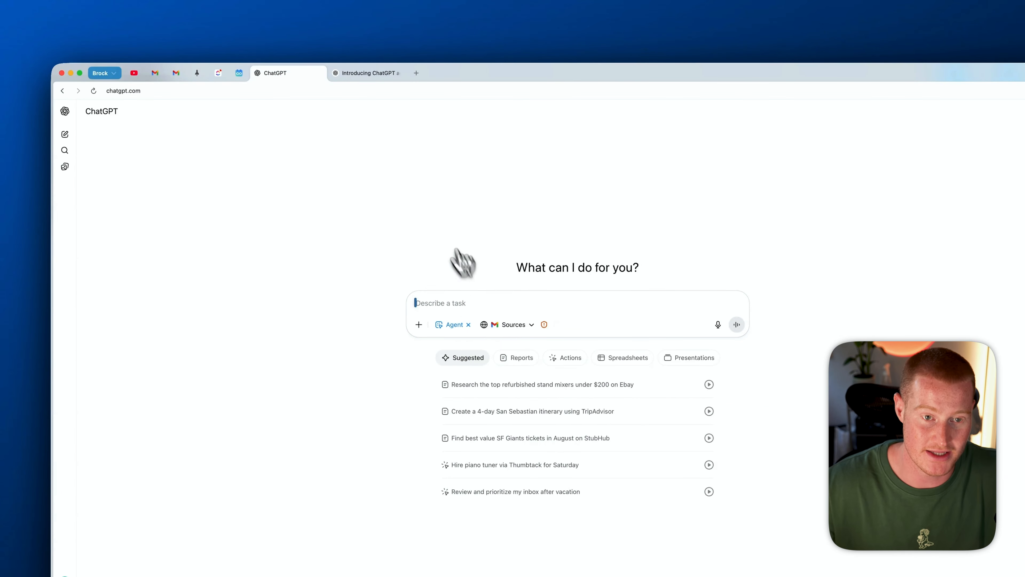
text(Go through my email inbox and identify all messages related to "brand deal" opportunities. For each opportunity:  1. Research the company behind the brand deal. 2. Evaluate whether the brand aligns with my audience’s interests and values. 3. Only recommend brands that are a strong fit for my audience, providing a brief explanation for each recommendation. 4. Present your findings in a clear, prioritized list.  If possible, include a short summary of why each recommended brand is a good fit.)
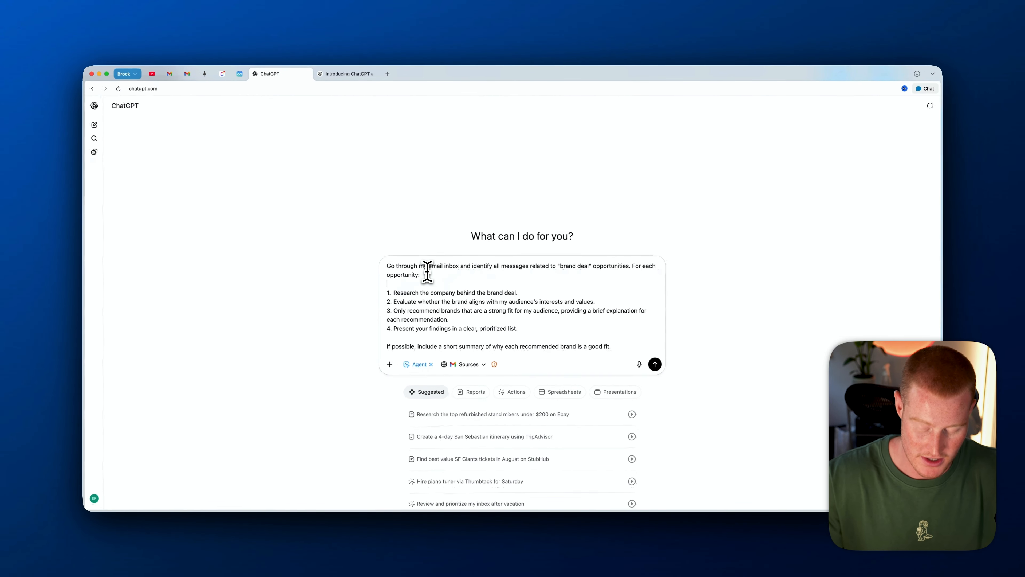
Enlarge the page and read through the entered brand deal prompt, from its four numbered instructions to the closing summary request.
key(super+equal)
key(super+equal)
key(super+equal)
key(super+equal)
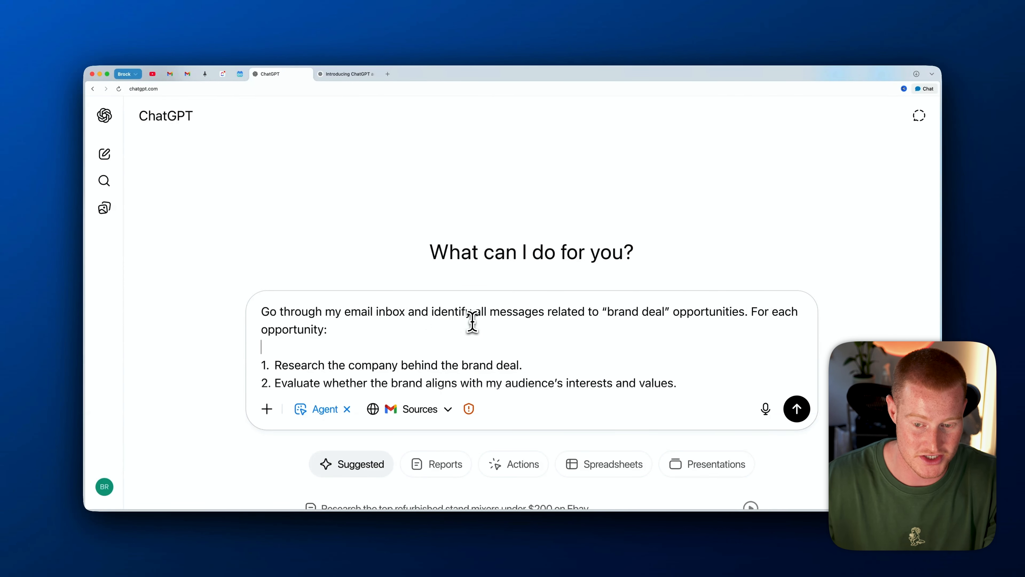
scroll(636, 320, down, 2)
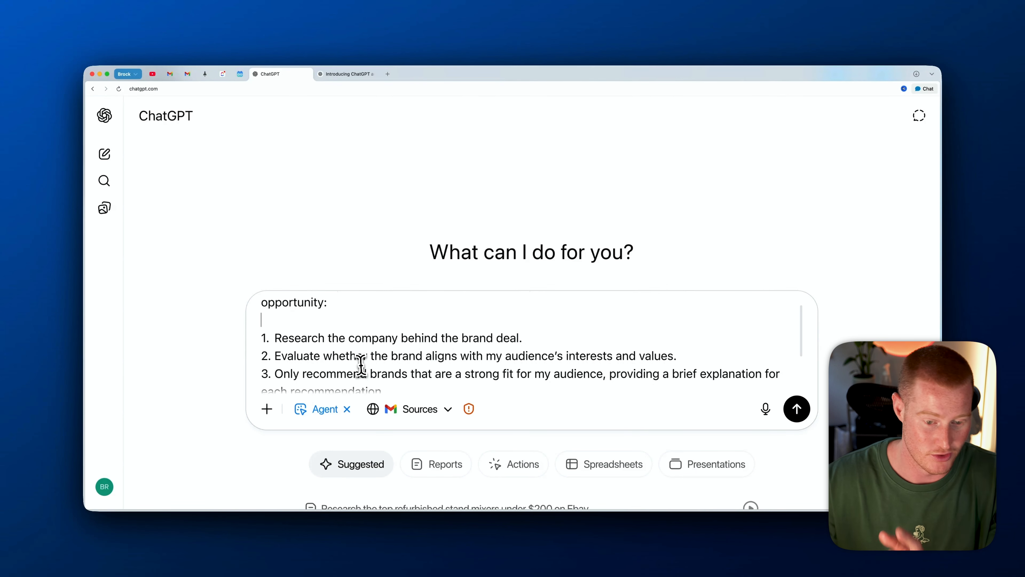
scroll(354, 364, down, 1)
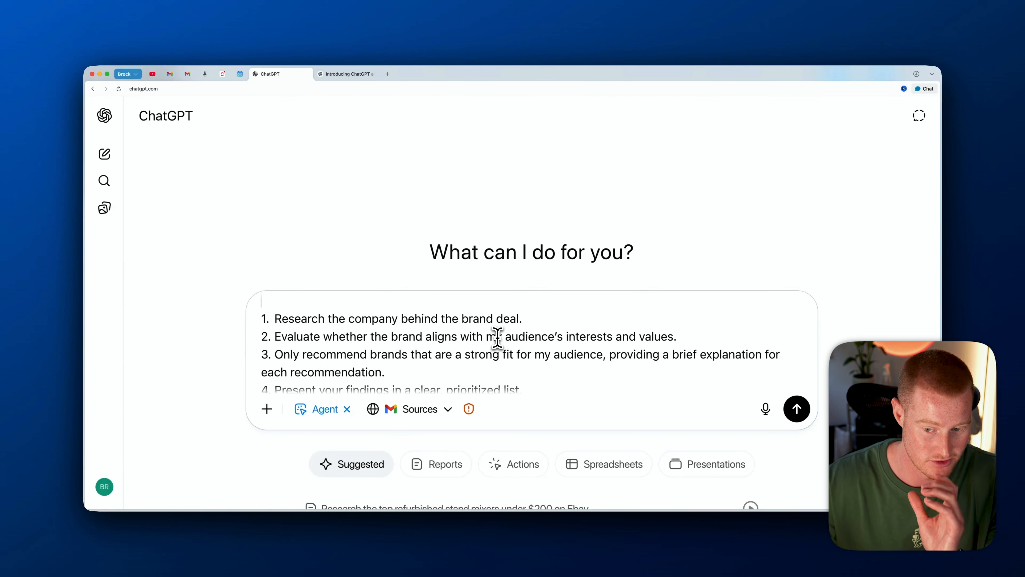
scroll(642, 345, down, 1)
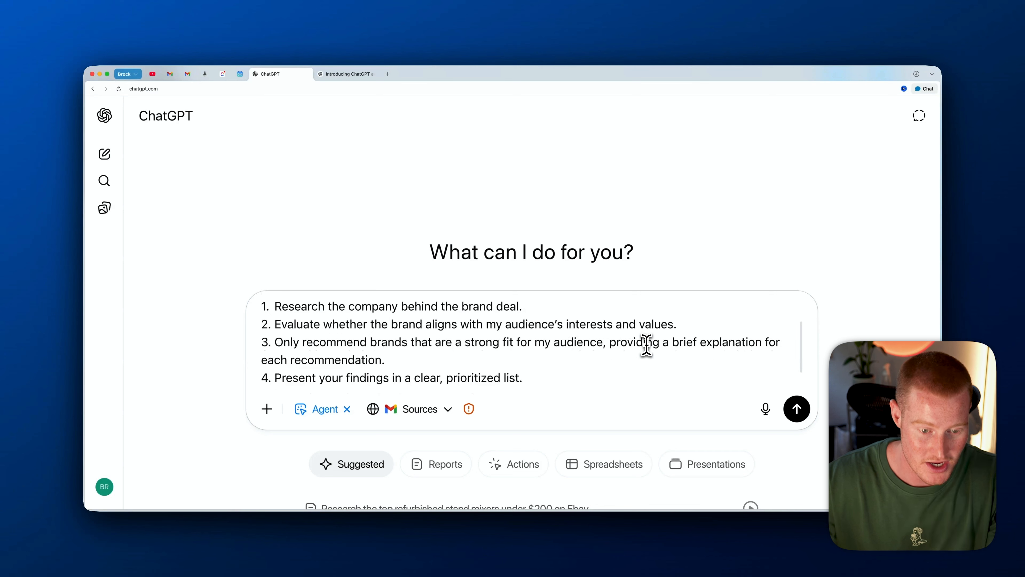
scroll(513, 347, down, 1)
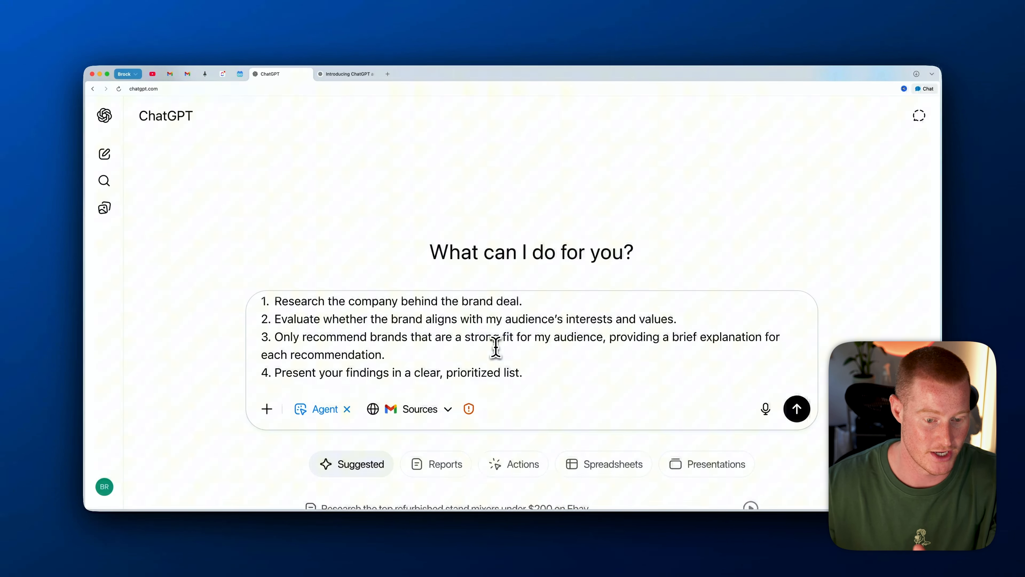
scroll(463, 342, down, 1)
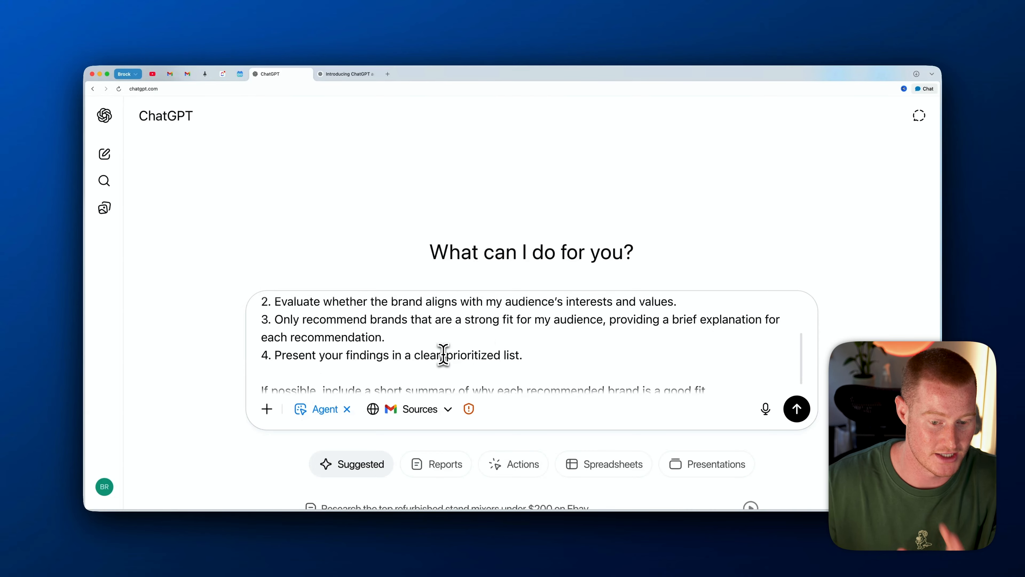
drag(524, 358, 374, 337)
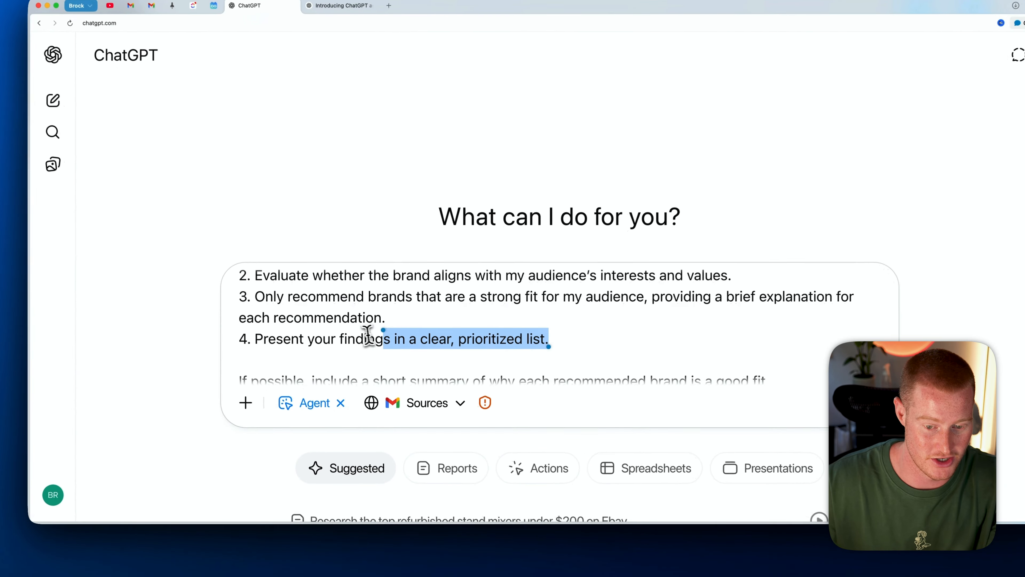
scroll(506, 351, down, 1)
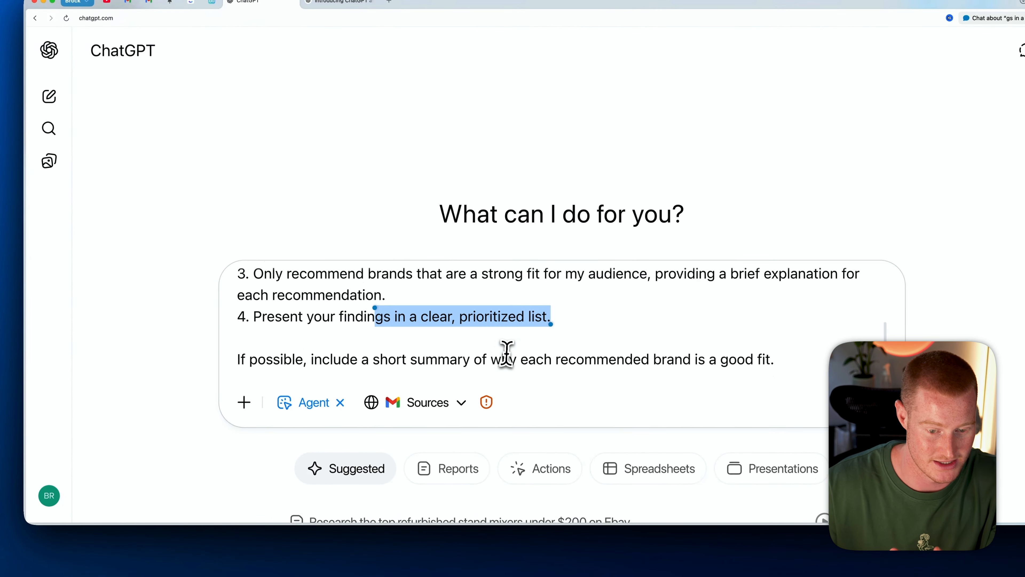
click(503, 355)
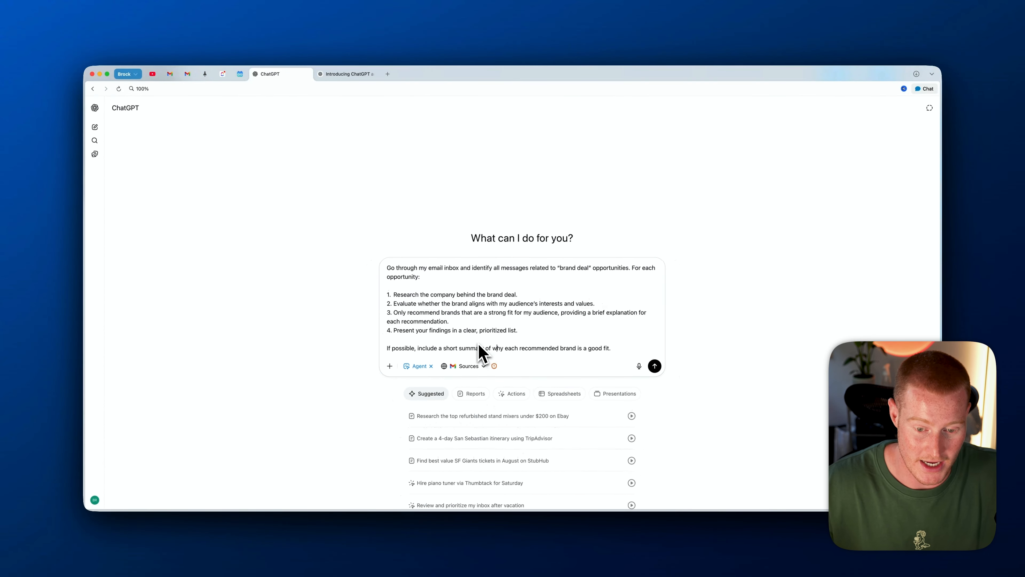
Enable Google Calendar as an agent source alongside web search and Gmail, and look over the other available connectors.
click(441, 409)
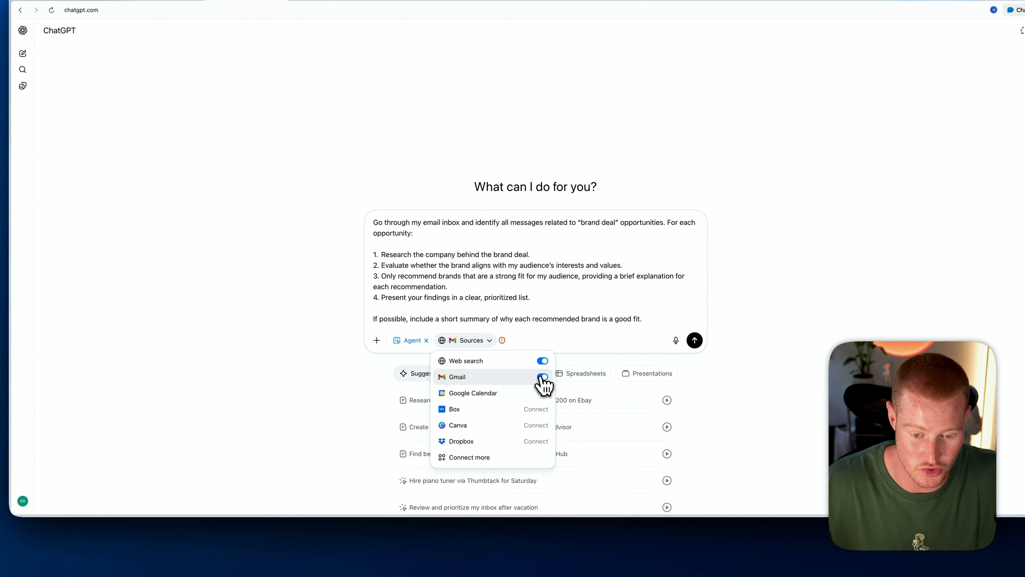
click(541, 377)
click(507, 337)
click(468, 342)
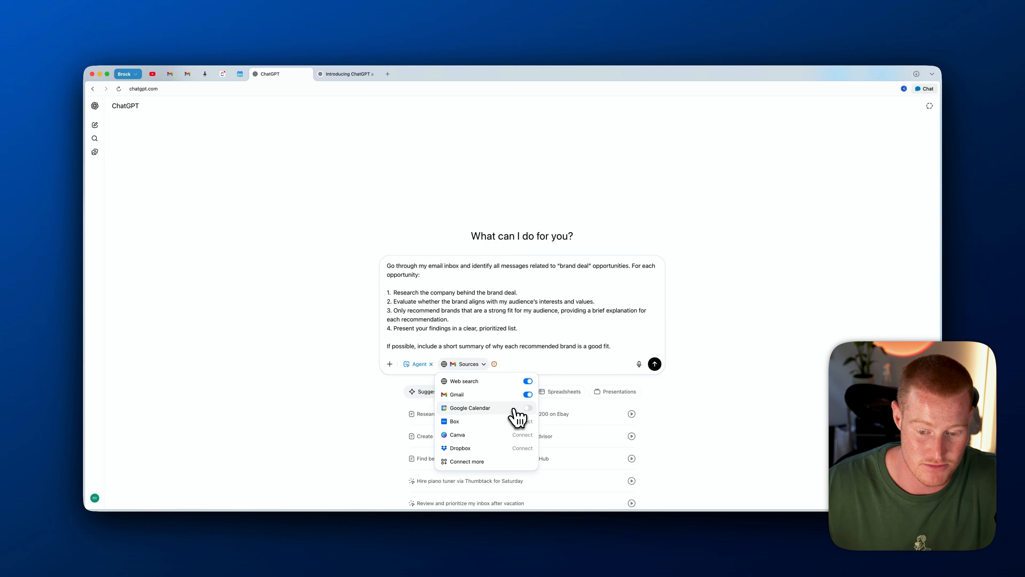
click(528, 408)
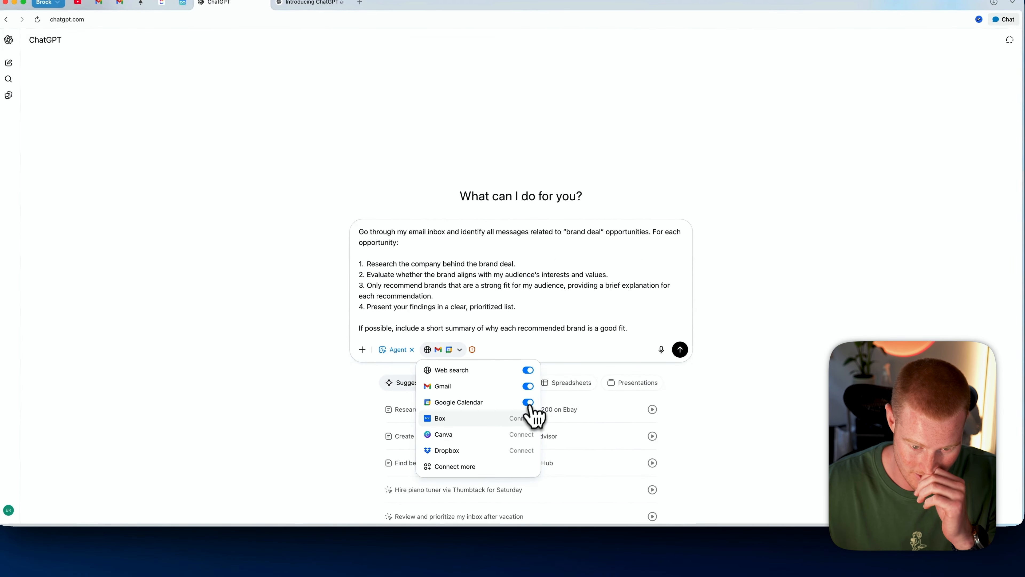
click(458, 466)
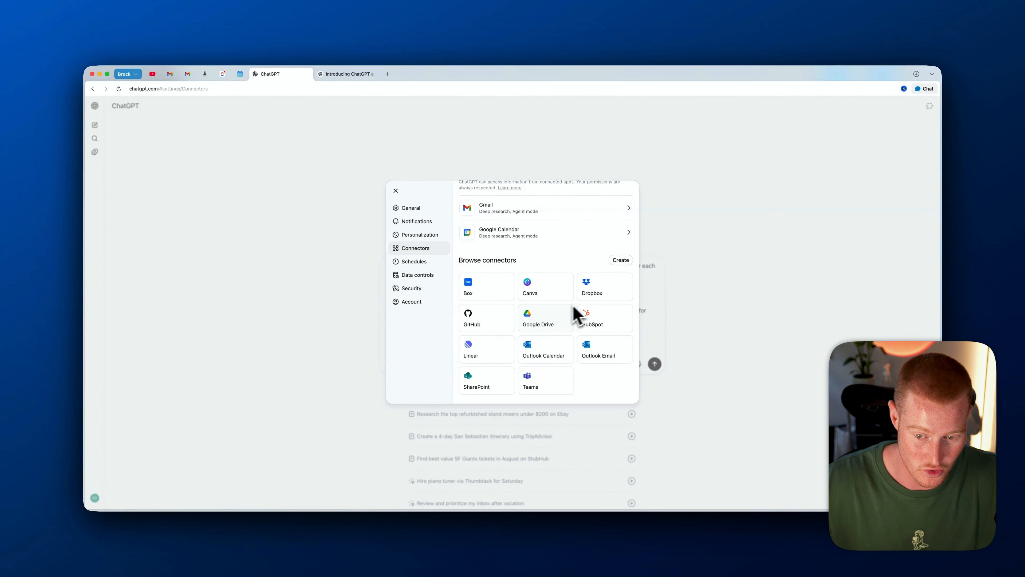
scroll(521, 322, up, 1)
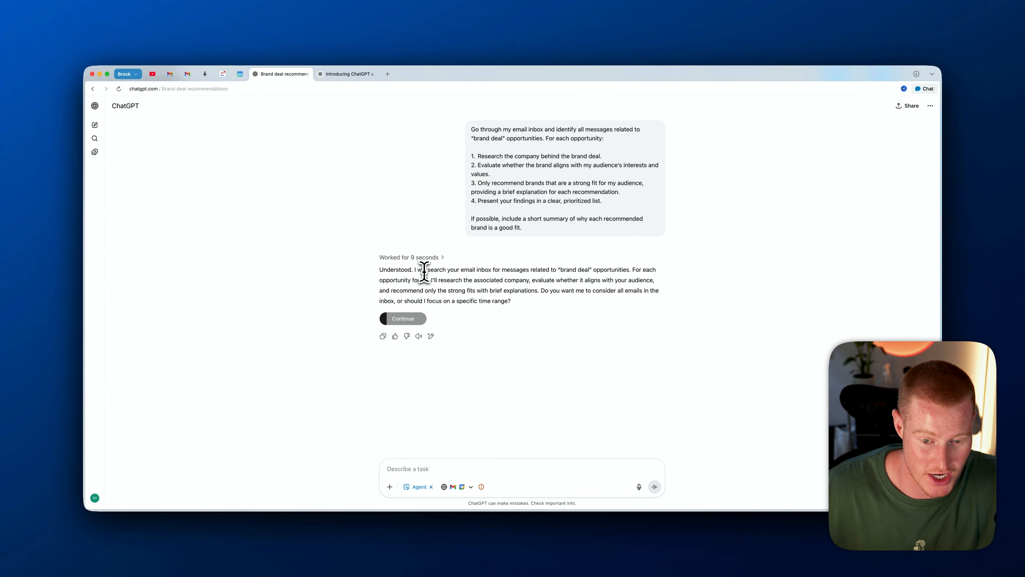
Answer the agent's time-range question by telling it to focus on the last 7 days.
drag(423, 270, 552, 305)
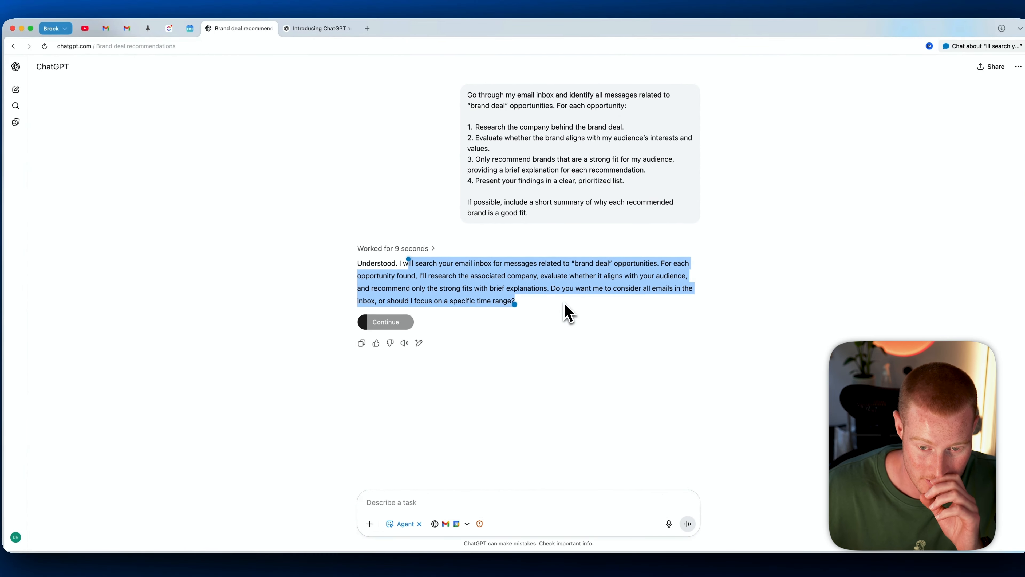
click(566, 307)
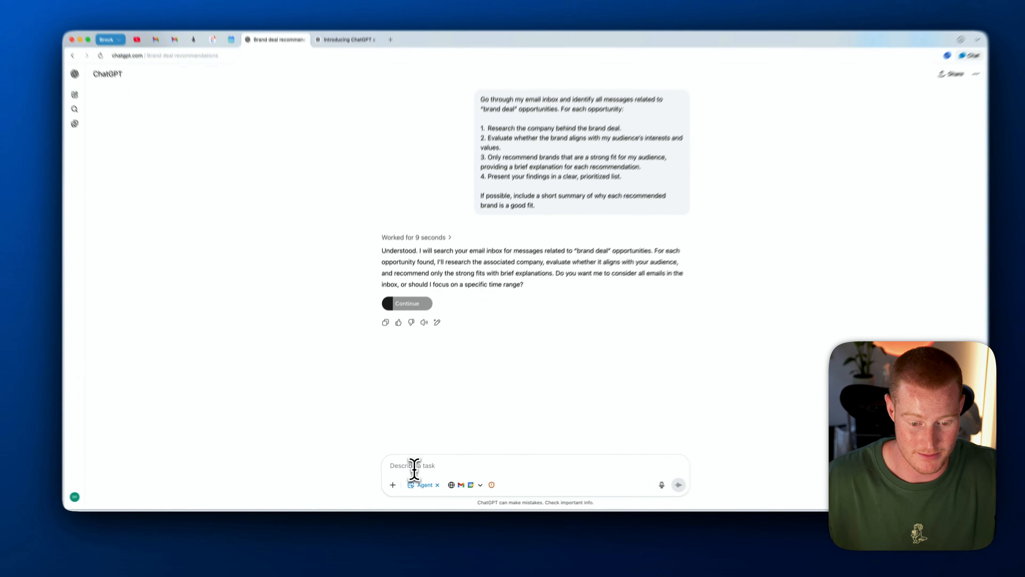
click(394, 503)
text(lets)
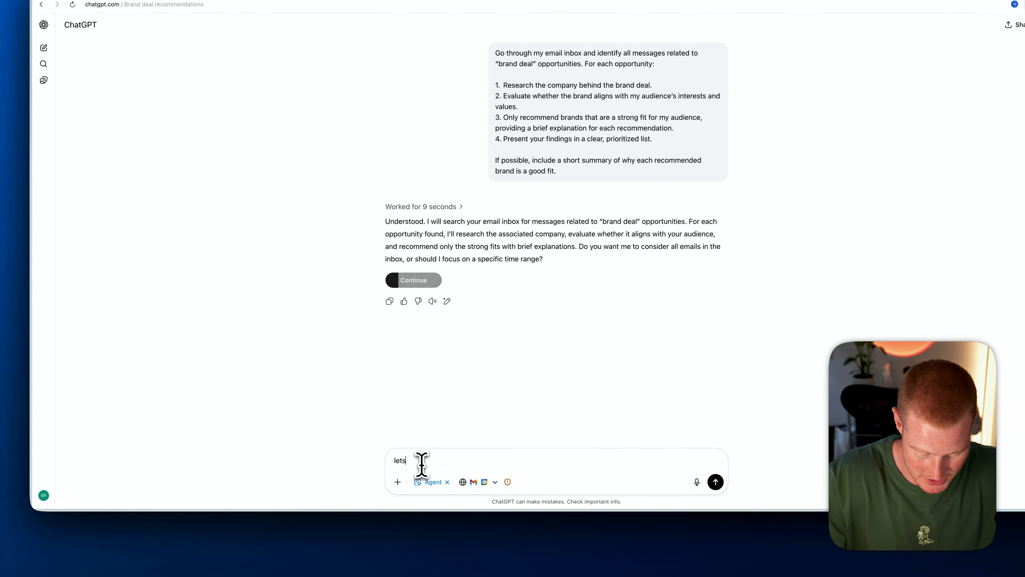
text( ofucs on the last 7 days)
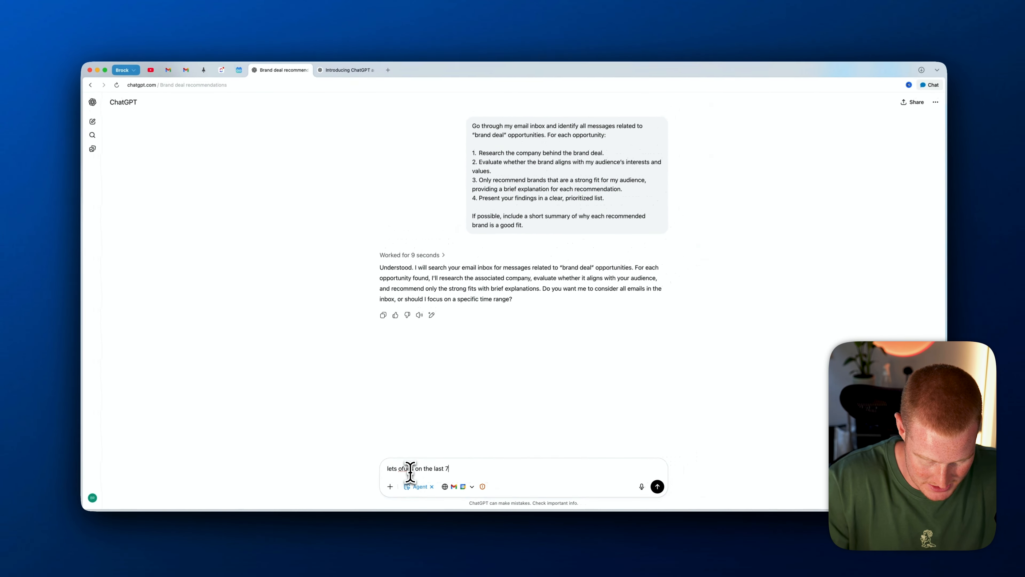
key(Return)
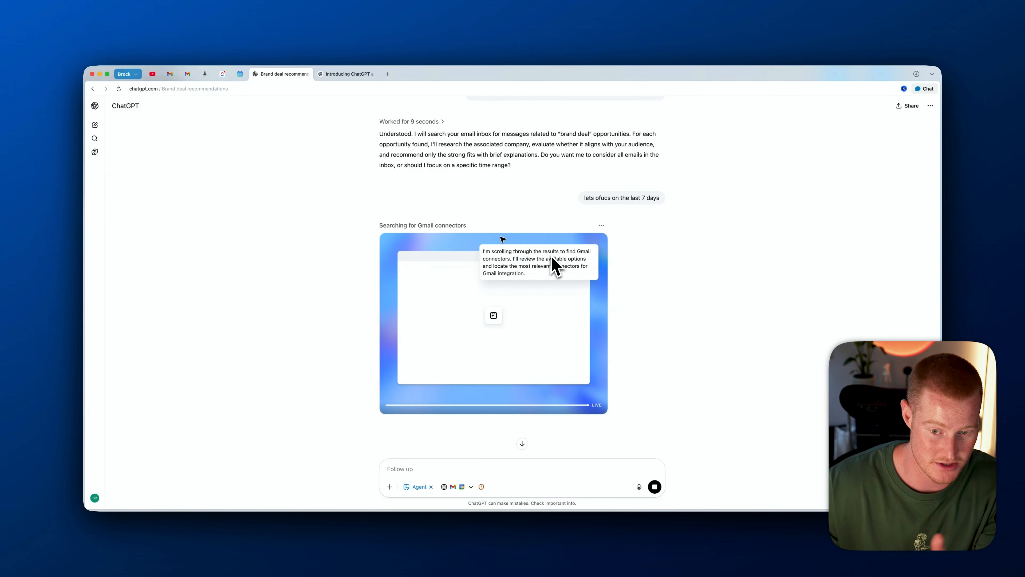
Show the running agent's activity log and read its reasoning about searching for Gmail connectors.
click(601, 225)
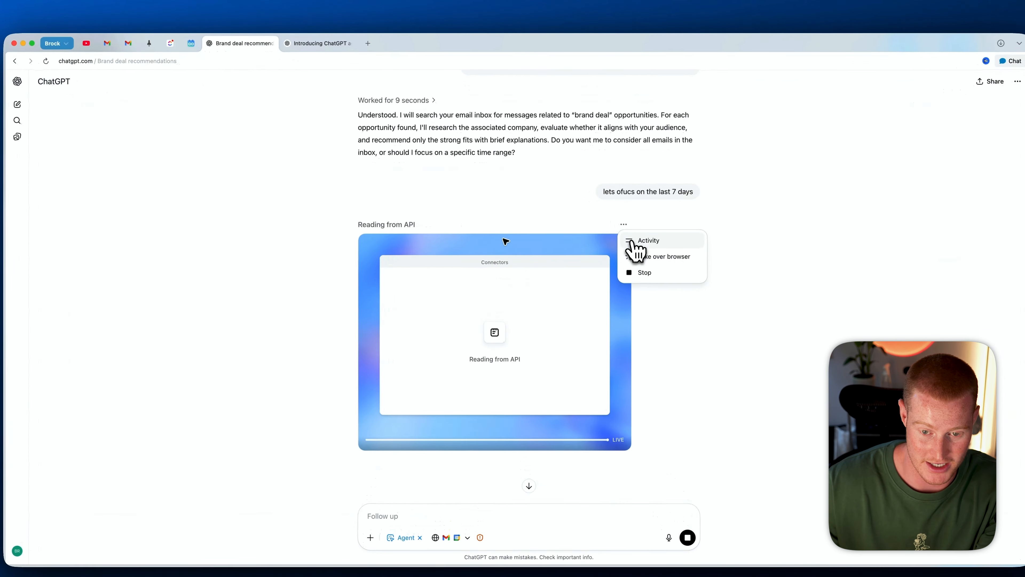
click(607, 250)
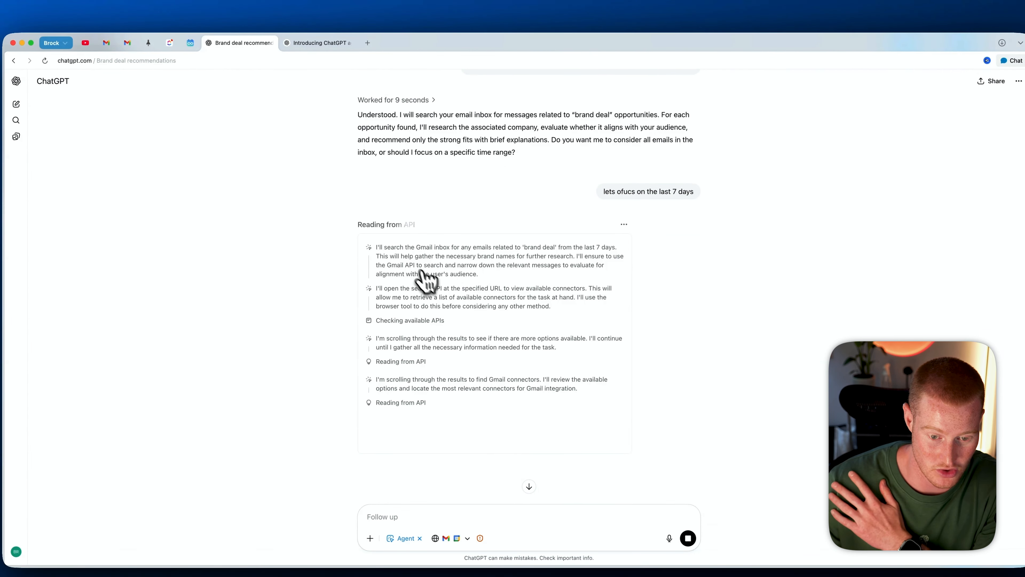
scroll(464, 331, down, 2)
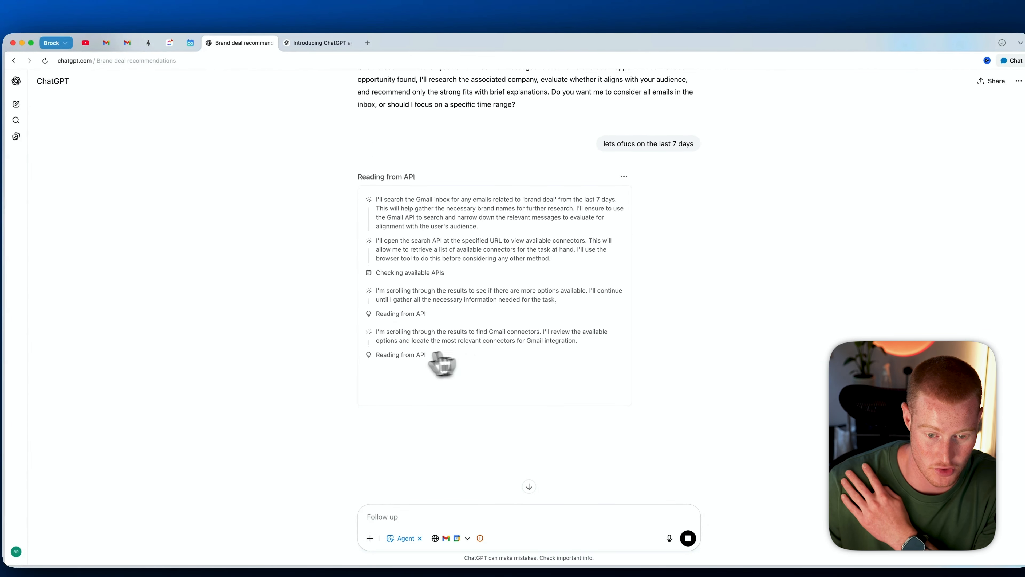
drag(426, 356, 458, 355)
click(402, 330)
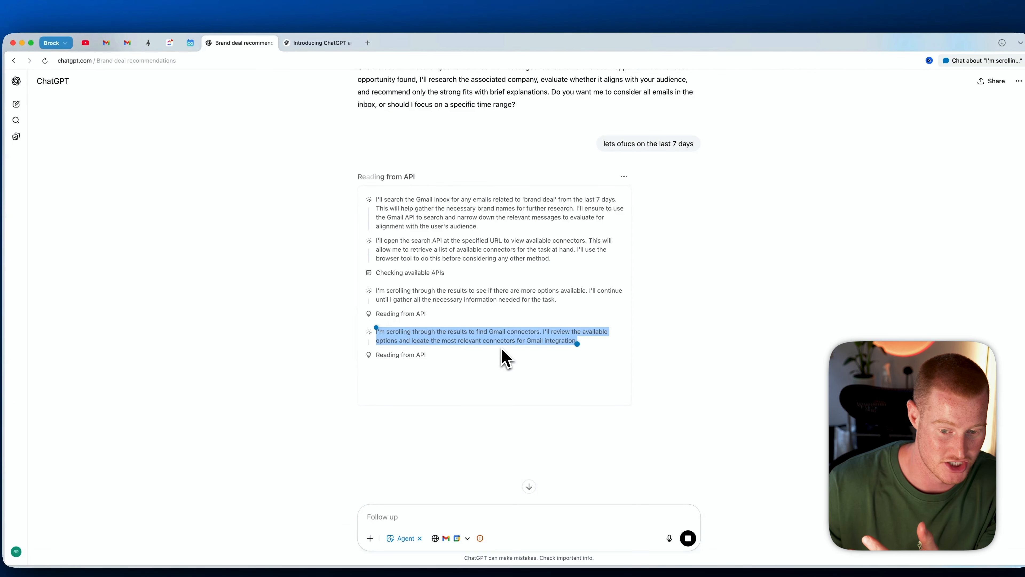
click(506, 364)
Return the running agent's progress display to Desktop view.
click(624, 177)
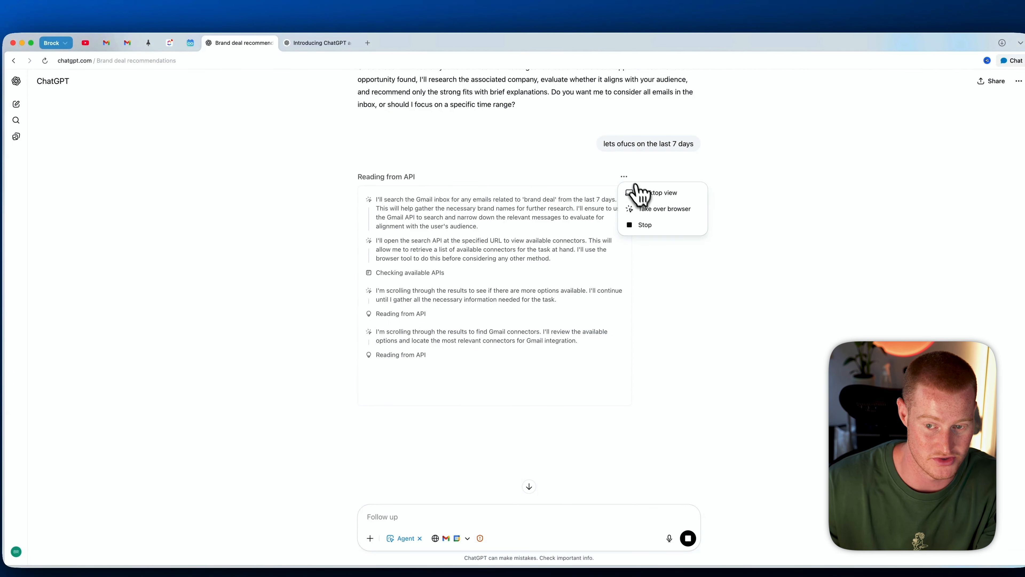
click(642, 194)
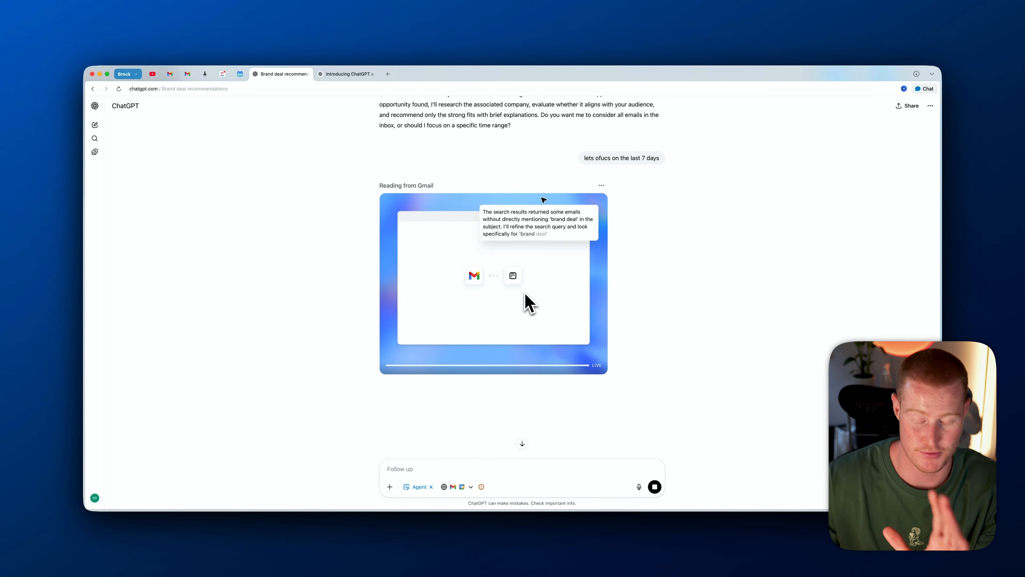
scroll(522, 264, up, 1)
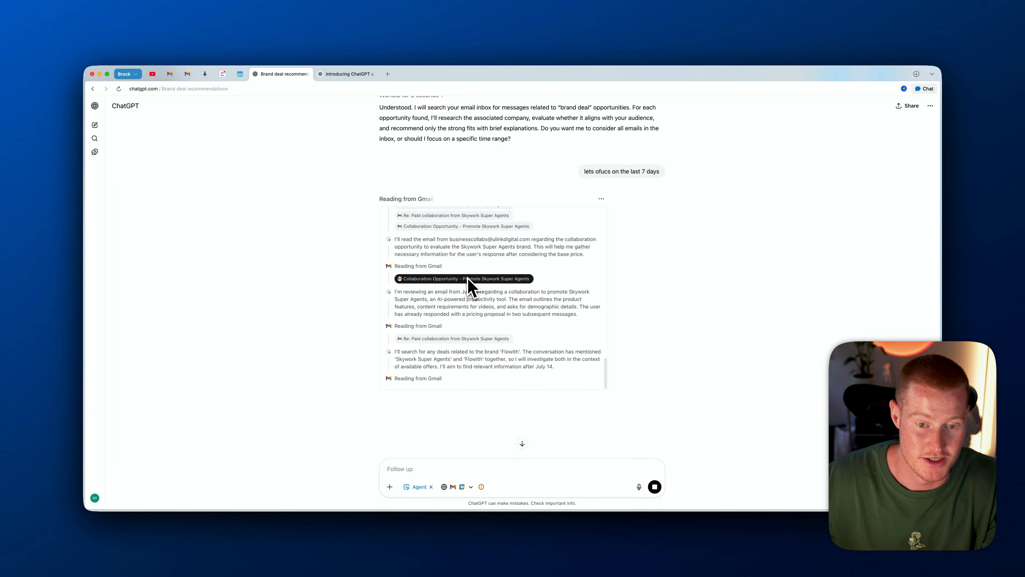
Check the agent's Desktop view briefly, and return to the activity log to examine the collaboration emails it is reading.
click(601, 199)
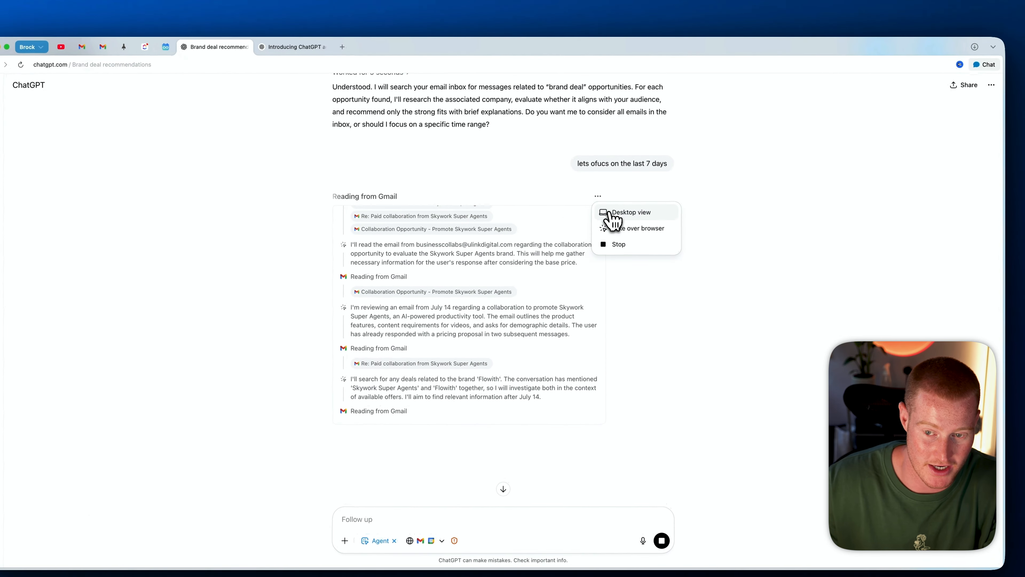
click(610, 213)
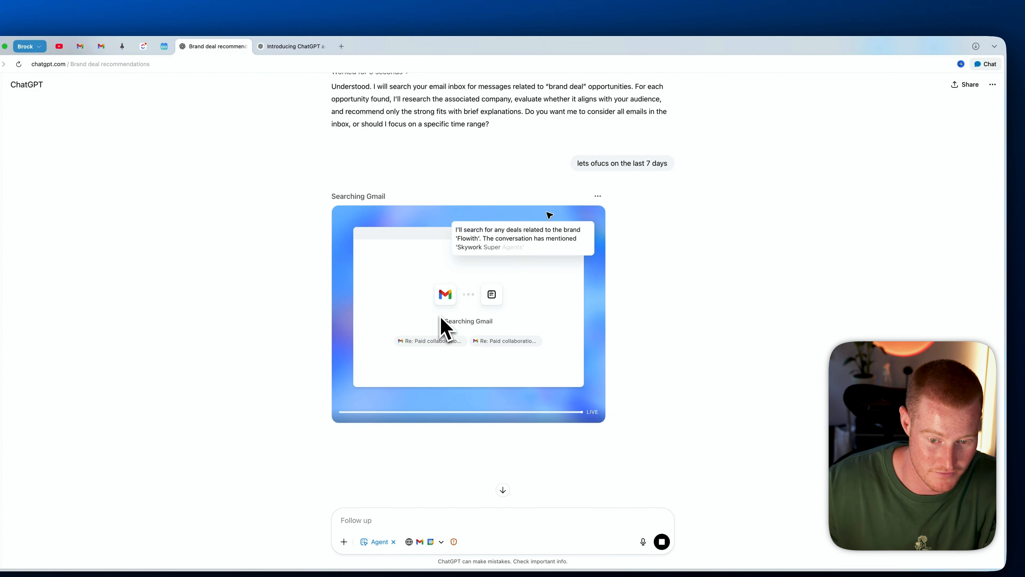
click(598, 197)
click(606, 211)
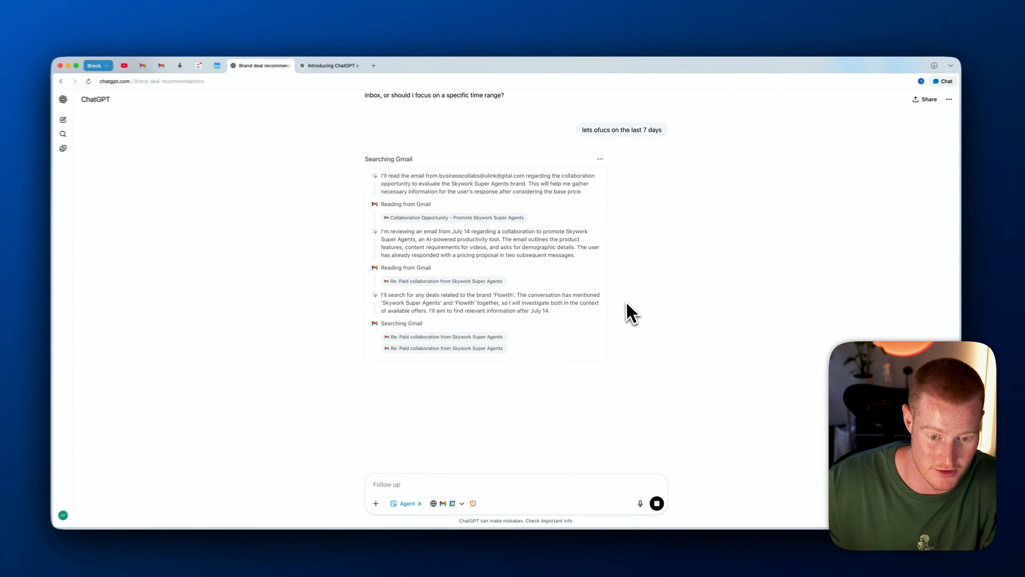
scroll(463, 323, up, 2)
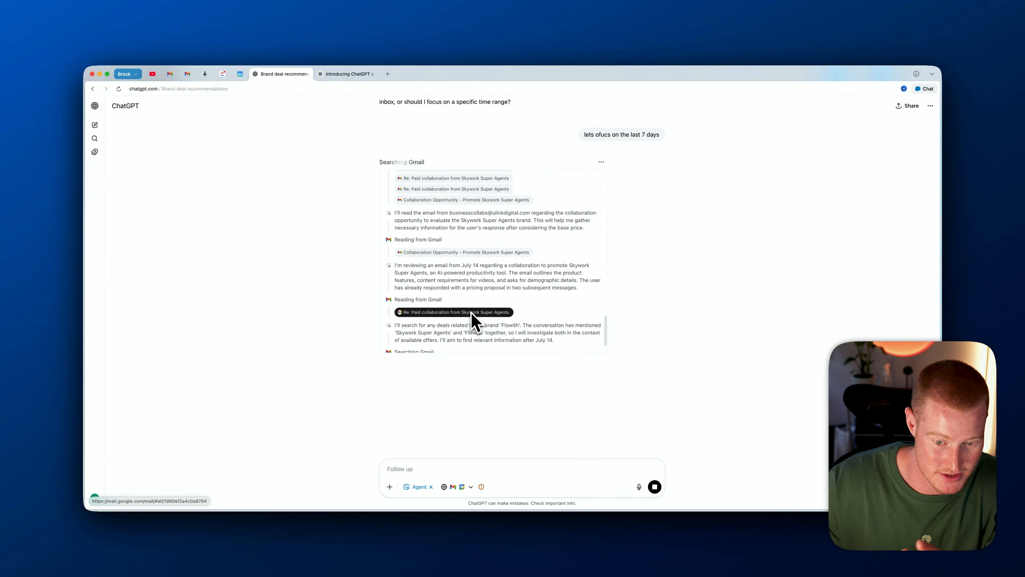
scroll(472, 313, down, 1)
scroll(472, 308, up, 1)
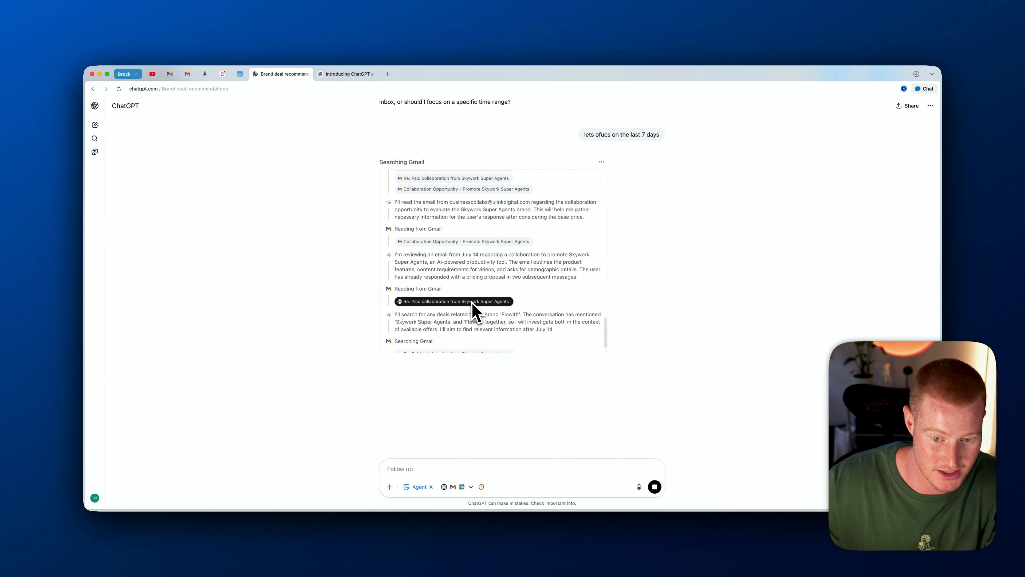
scroll(472, 303, down, 1)
scroll(488, 316, up, 3)
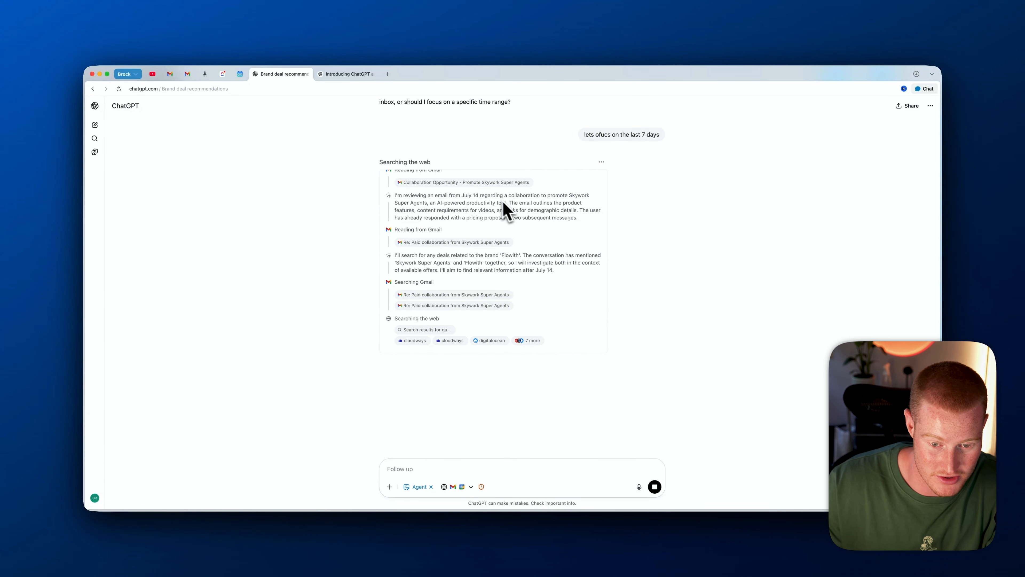
Follow the running agent's activity log as it searches Gmail and the web for the brands.
scroll(507, 294, down, 2)
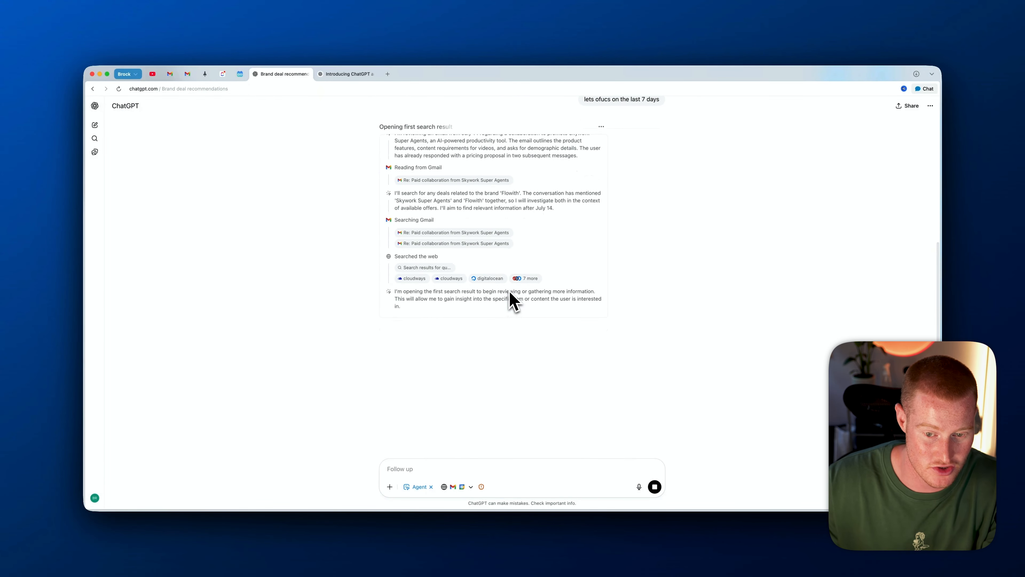
scroll(515, 297, up, 2)
scroll(525, 282, down, 2)
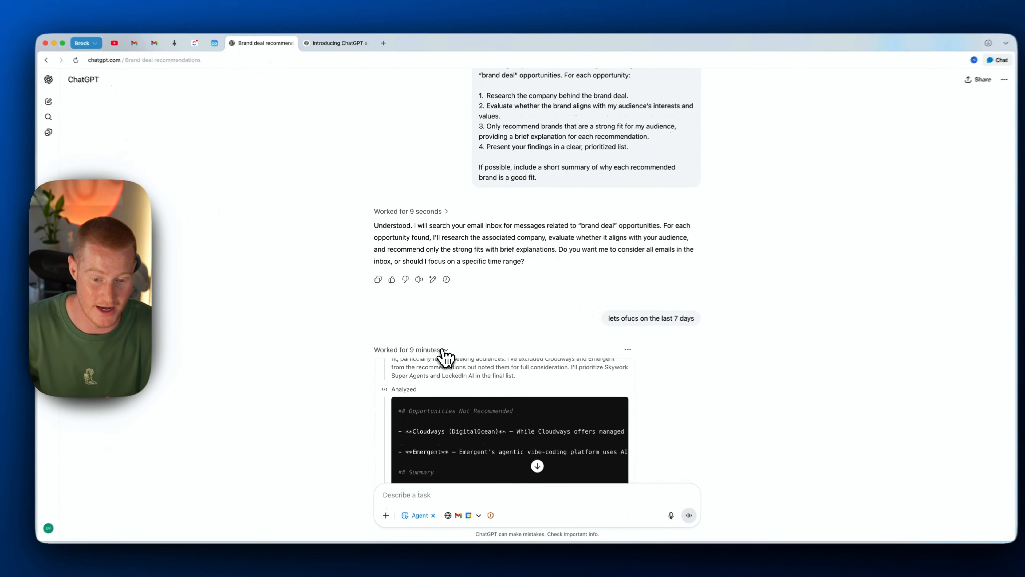
Collapse the finished agent's activity log and view the overview of the Recent Brand Deal Opportunities report.
click(436, 341)
scroll(459, 325, down, 3)
scroll(451, 258, down, 2)
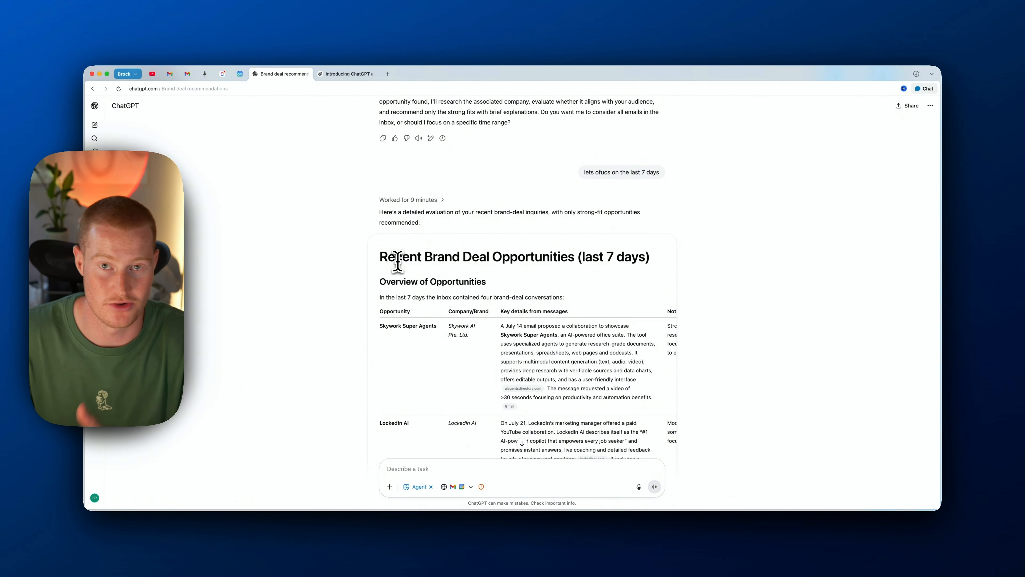
scroll(508, 283, down, 2)
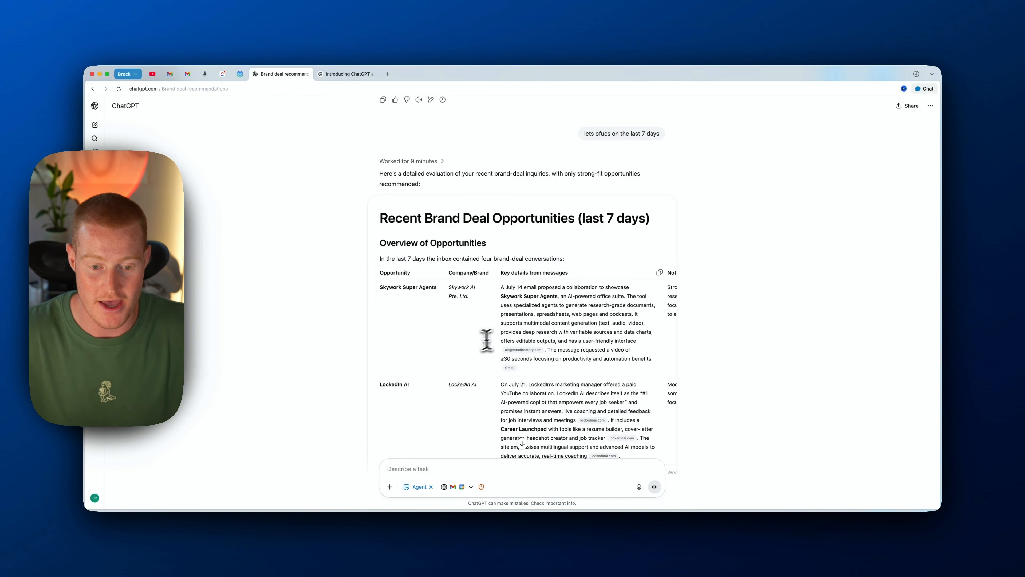
scroll(454, 319, down, 1)
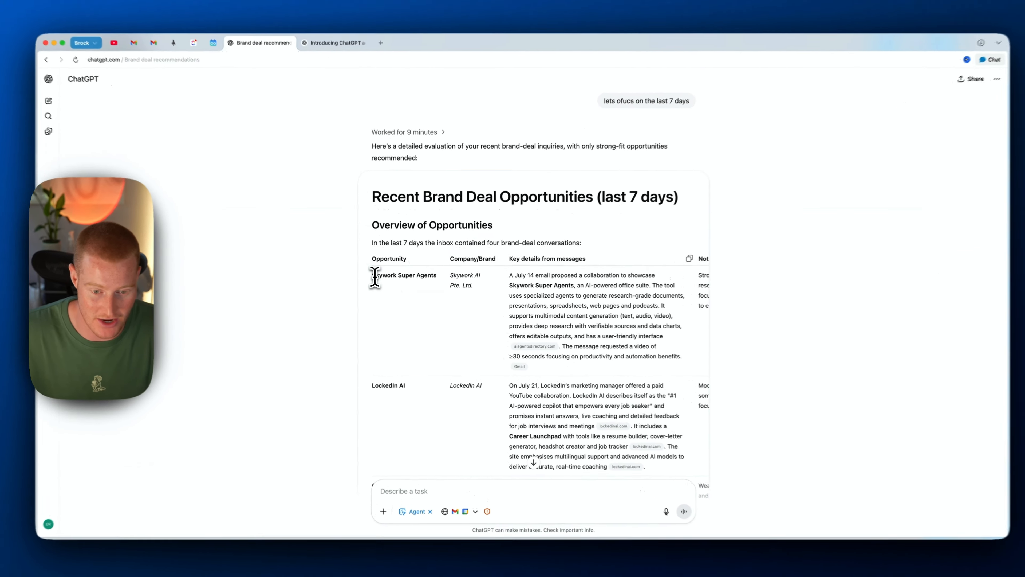
Read the Skywork Super Agents row of the overview table, highlighting its name and part of its key message details.
drag(383, 279, 449, 281)
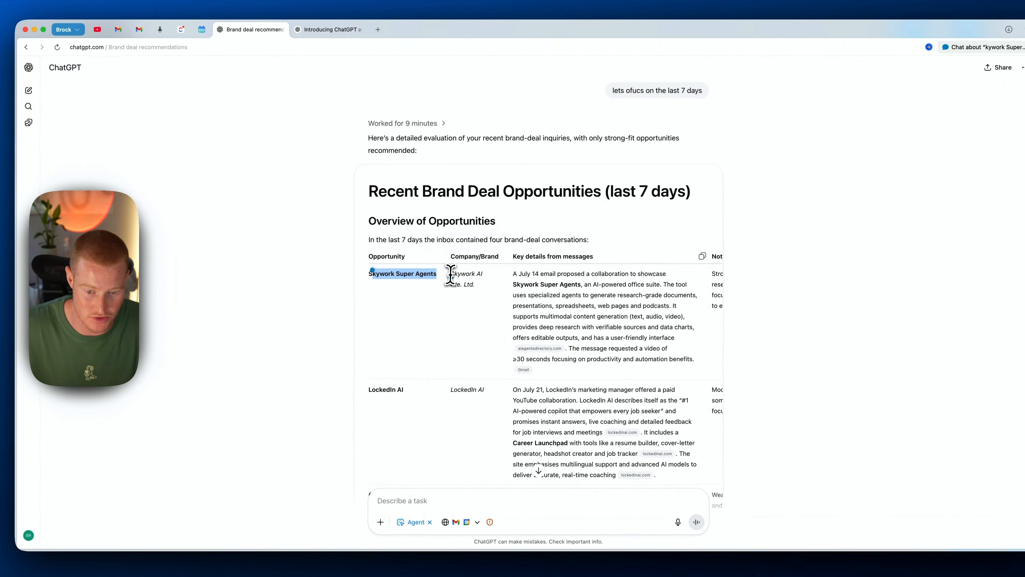
click(530, 283)
scroll(472, 286, right, 5)
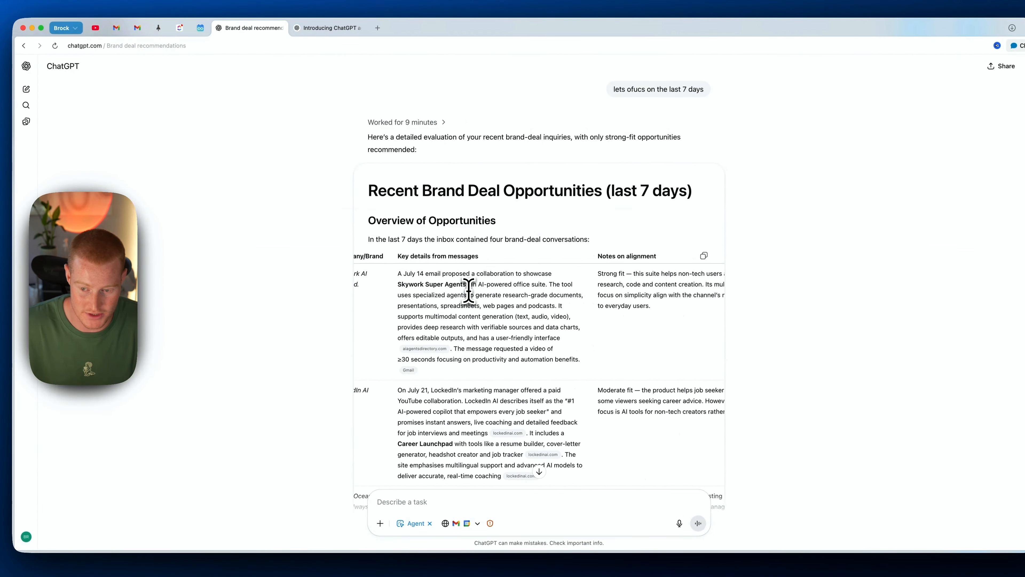
scroll(469, 291, left, 1)
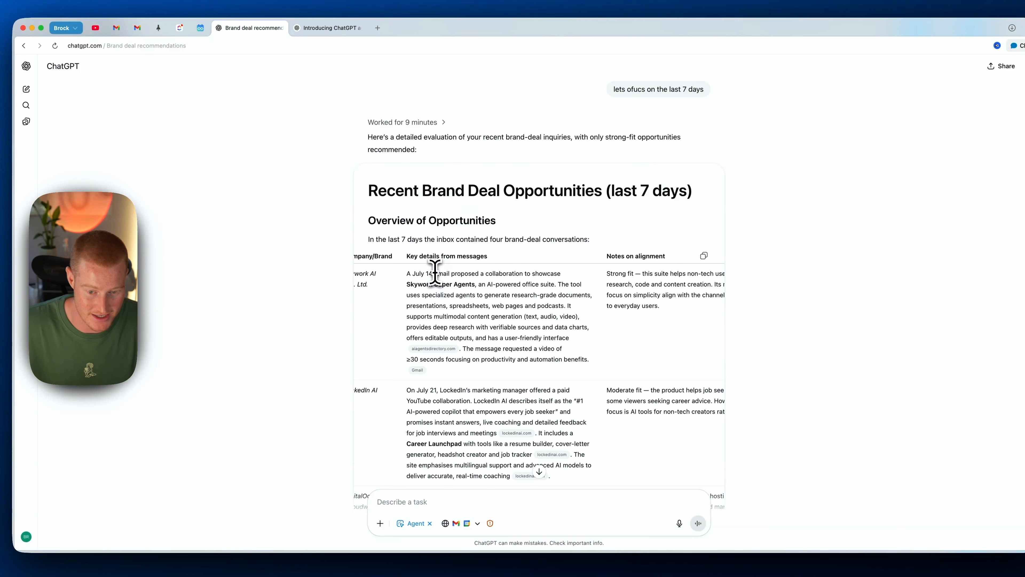
drag(480, 284, 541, 293)
click(472, 309)
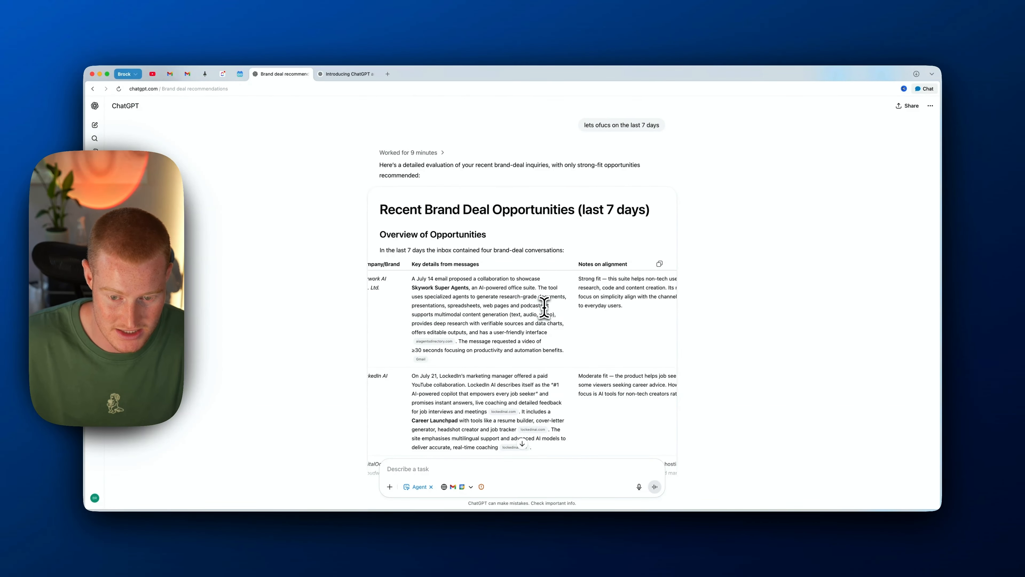
Examine the notes on alignment for Skywork Super Agents, highlighting the reasoning about audience fit.
scroll(547, 309, right, 4)
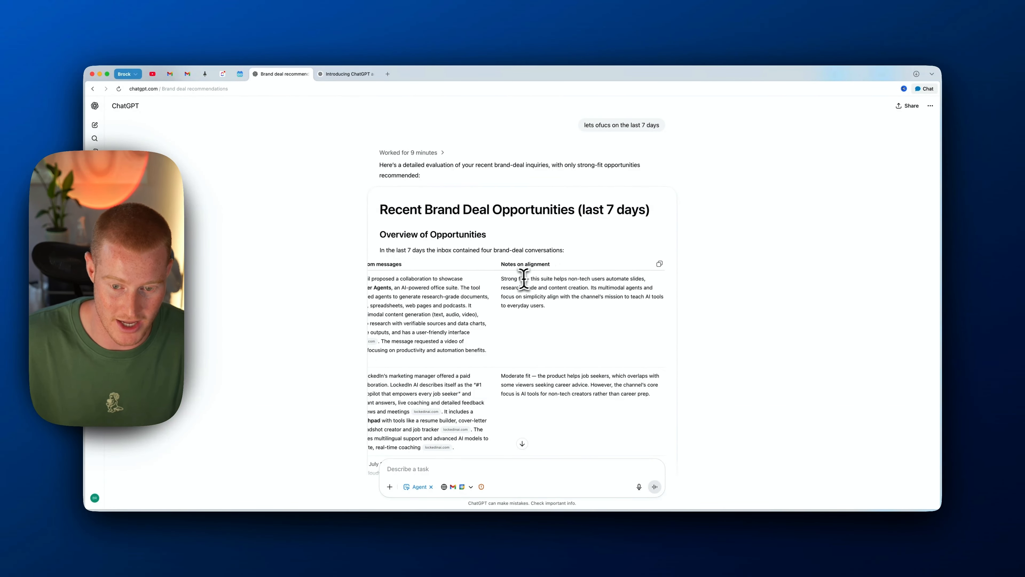
drag(501, 279, 661, 307)
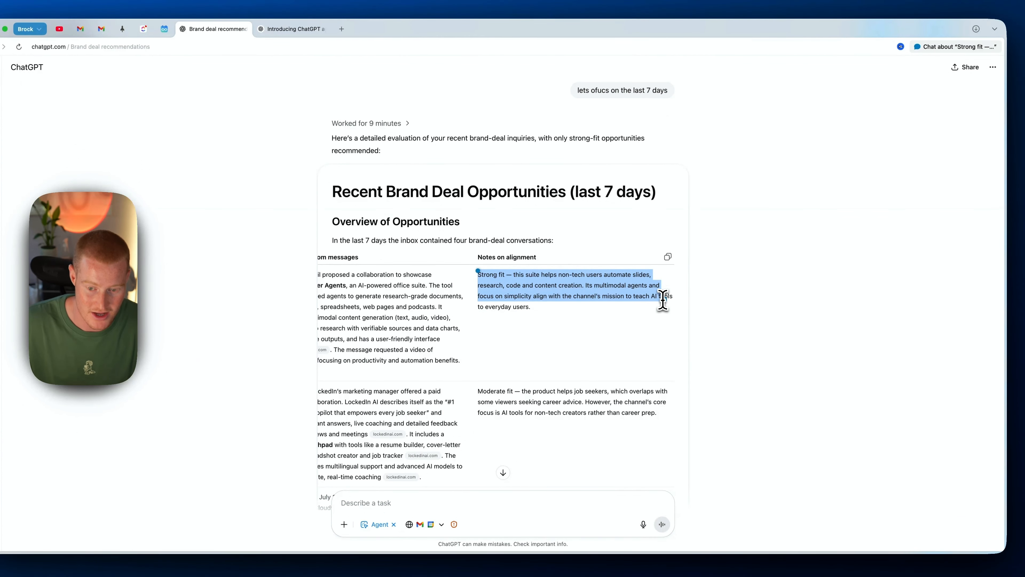
click(618, 312)
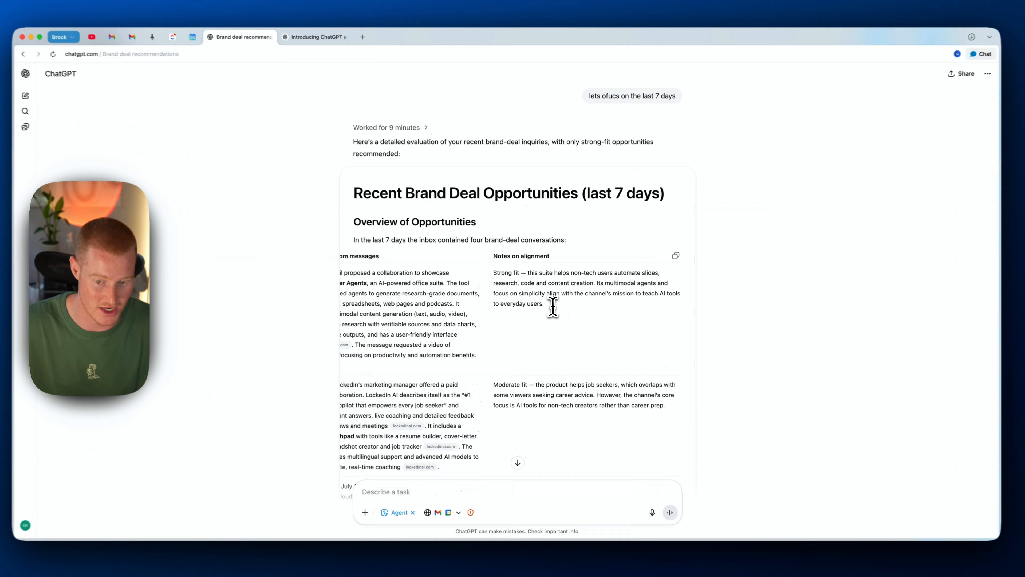
drag(545, 306, 533, 292)
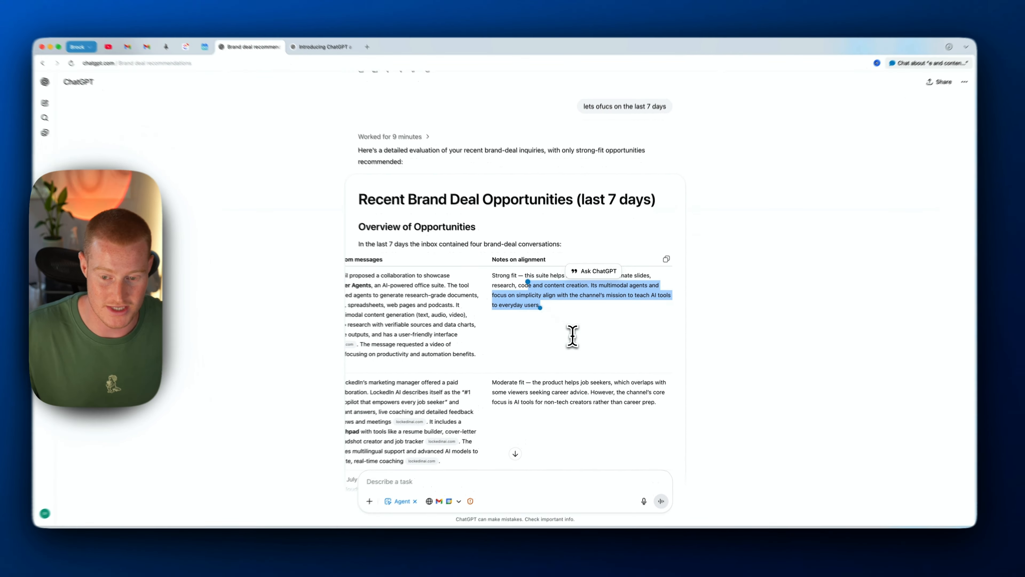
click(565, 321)
Review the remaining opportunities and recommendations, highlighting the reason about non-technical viewers under Cloudways in Opportunities Not Recommended.
scroll(565, 321, left, 5)
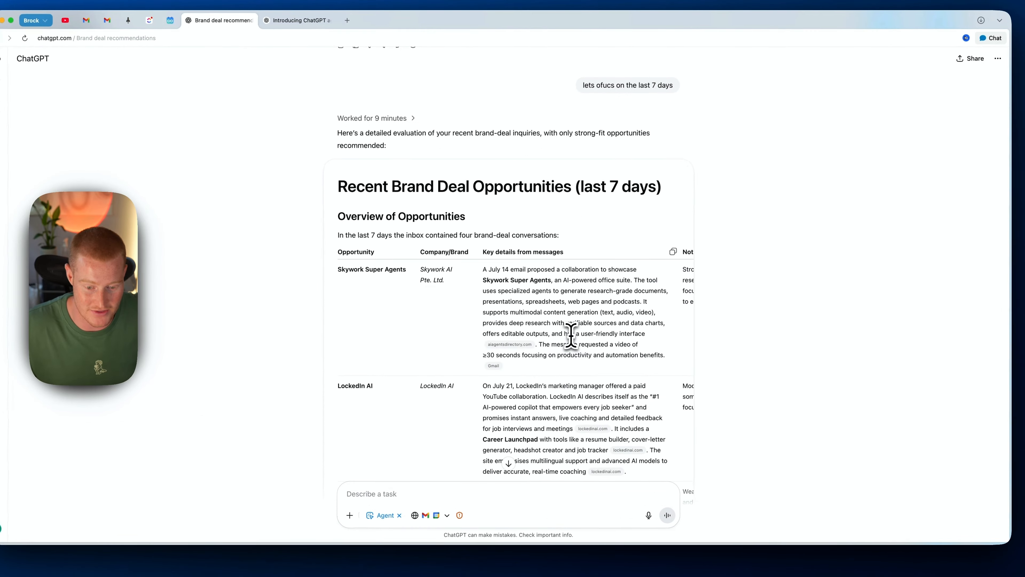
scroll(558, 337, down, 5)
scroll(537, 330, right, 3)
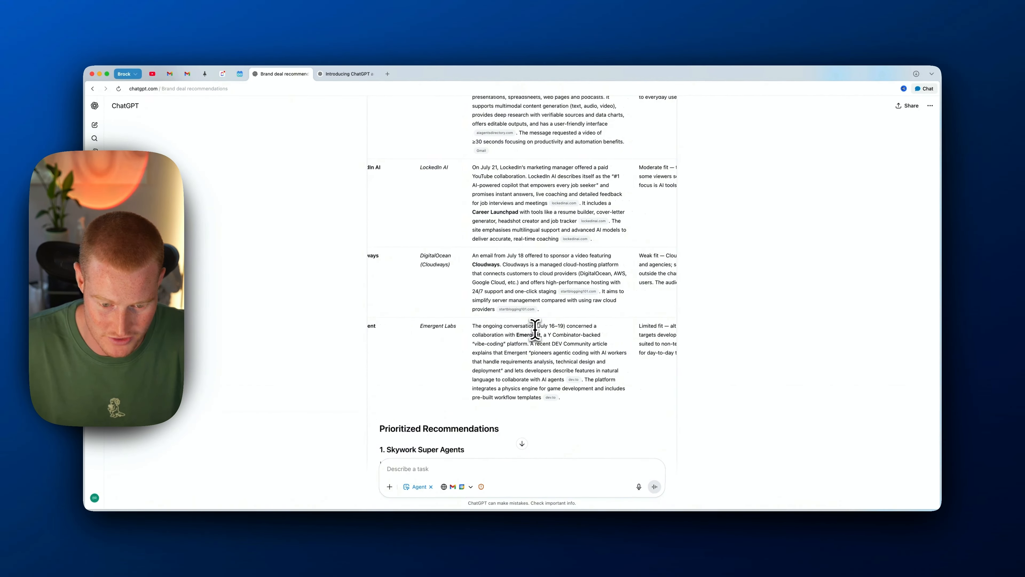
scroll(535, 330, down, 10)
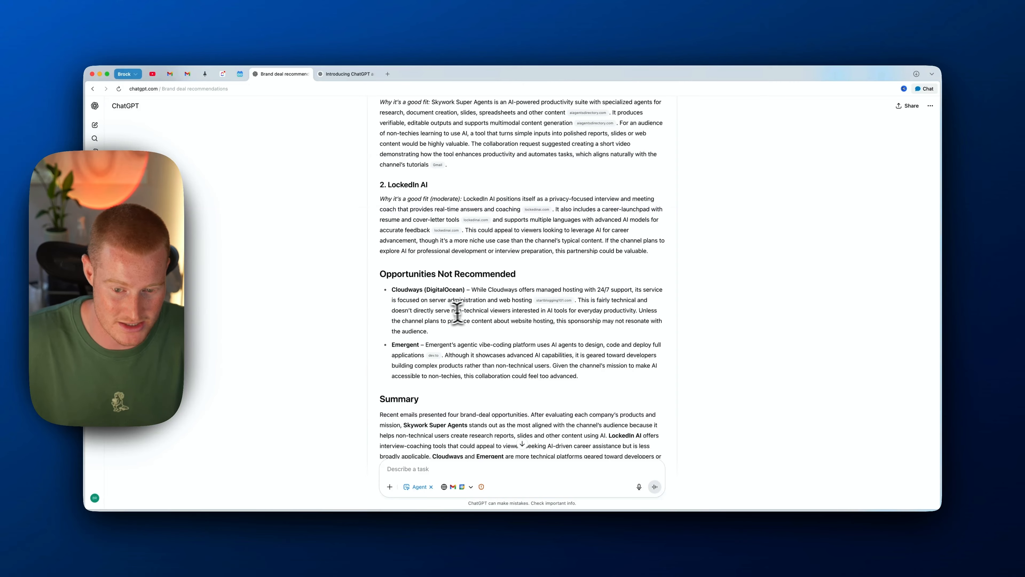
drag(452, 311, 650, 321)
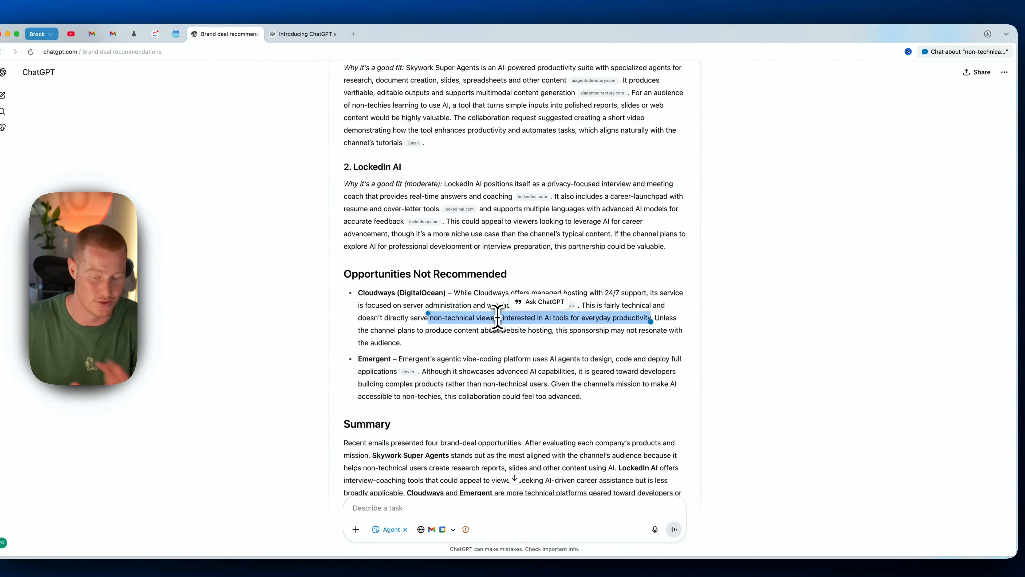
click(477, 278)
Go back to the start of the brand deal report and look over the opportunities table again.
scroll(476, 278, up, 15)
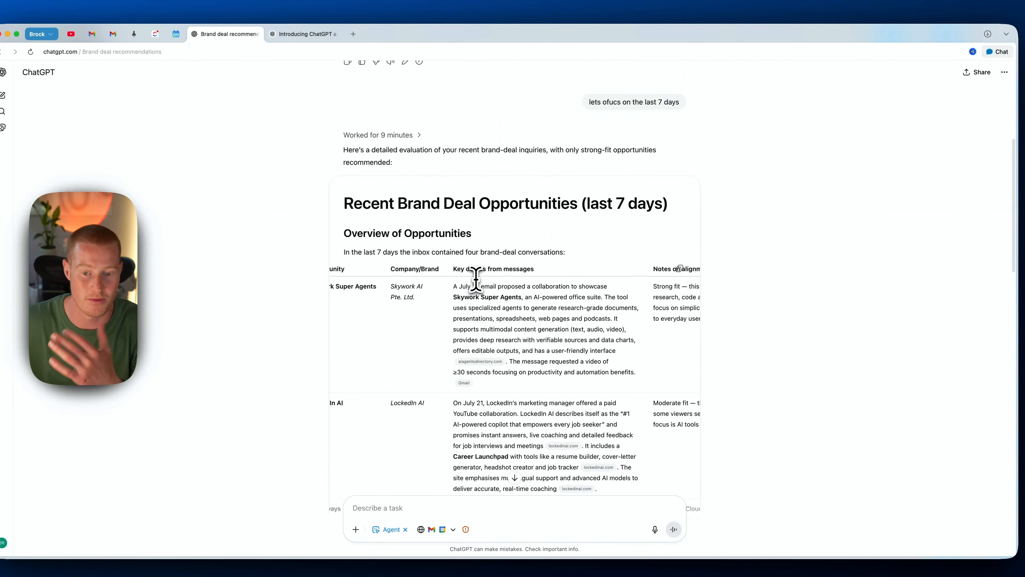
scroll(478, 263, up, 6)
scroll(480, 255, down, 6)
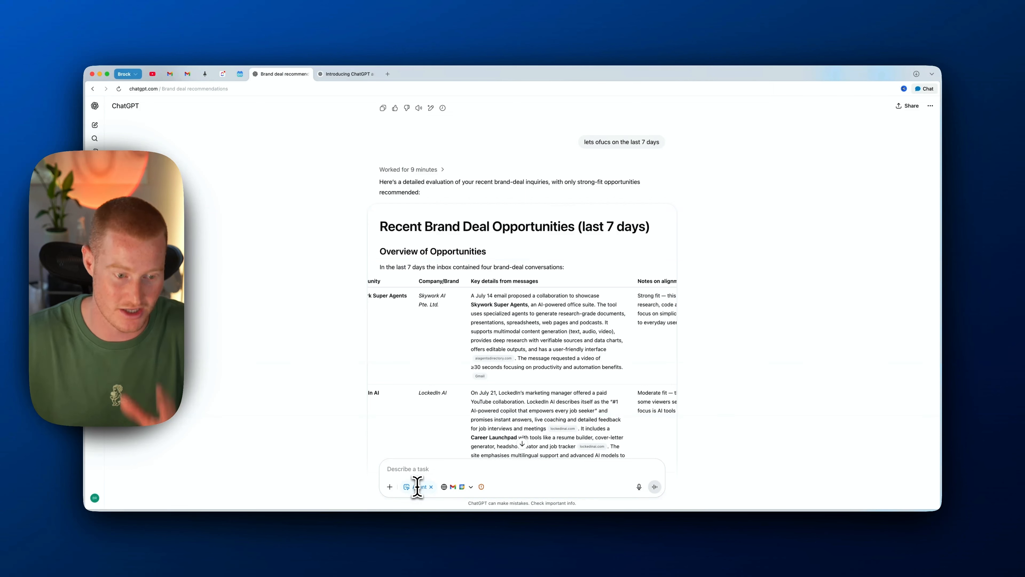
scroll(443, 328, left, 2)
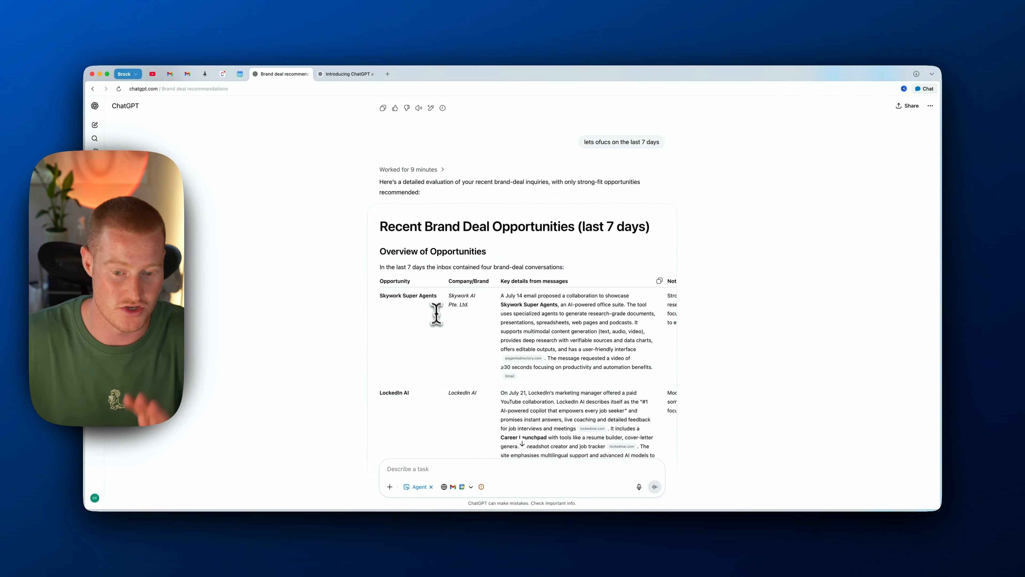
scroll(435, 313, down, 1)
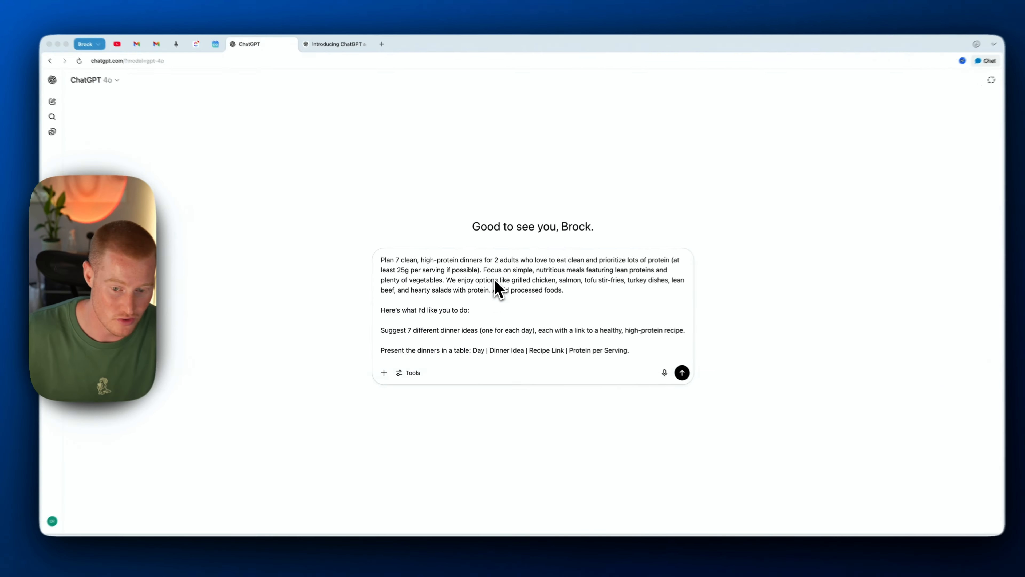
Read through the prepared prompt covering seven high-protein dinners, the shopping list, the Instacart cart, account creation and review before checkout.
scroll(458, 308, down, 2)
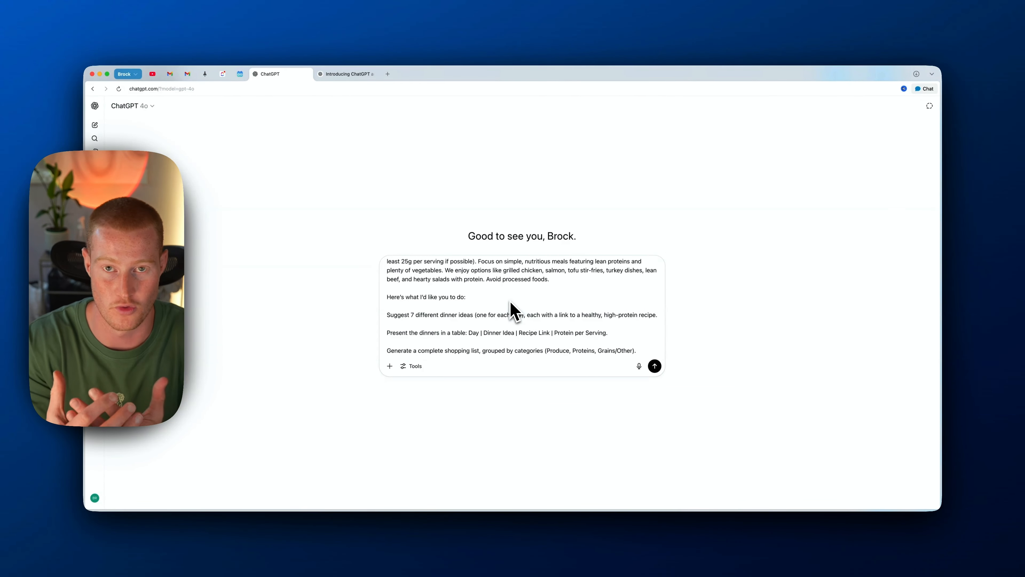
scroll(516, 311, down, 2)
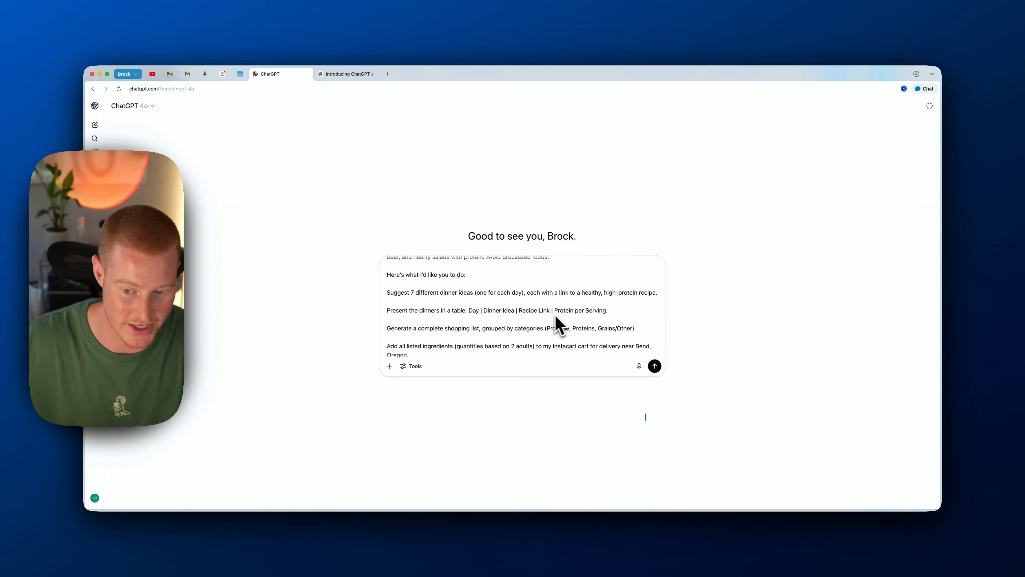
scroll(568, 324, down, 2)
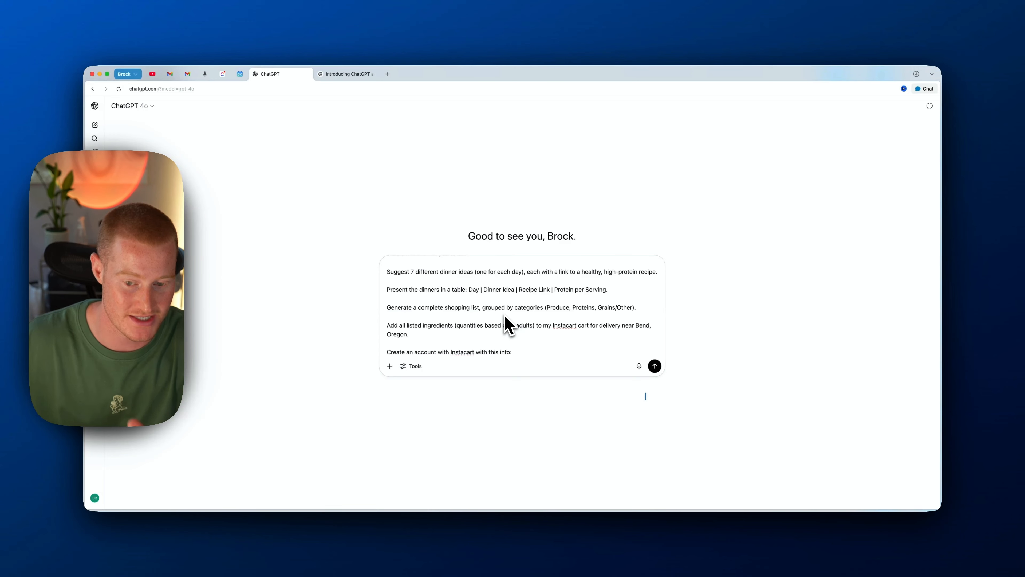
scroll(601, 323, down, 2)
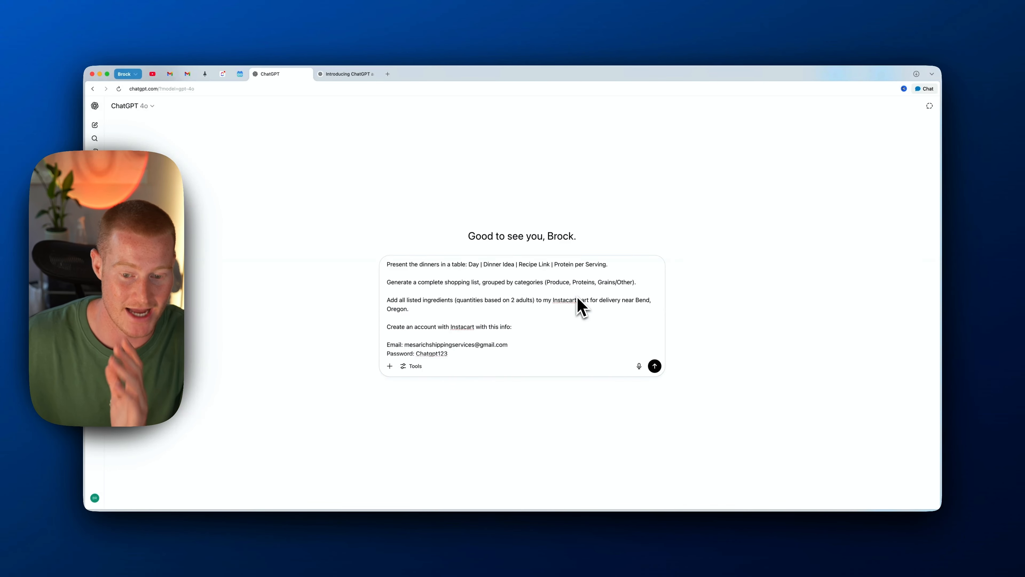
scroll(578, 301, down, 1)
scroll(521, 335, down, 1)
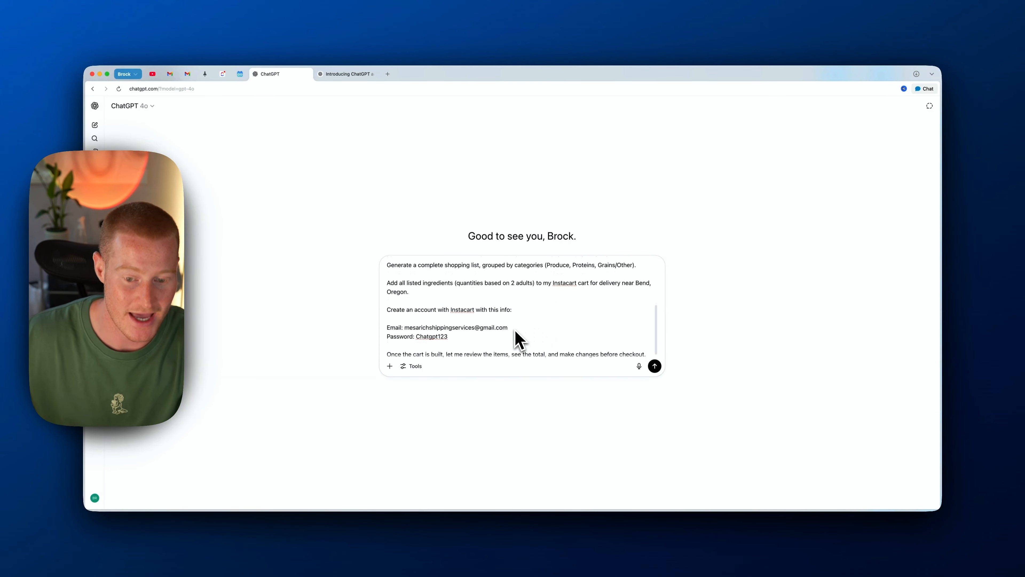
scroll(519, 340, down, 1)
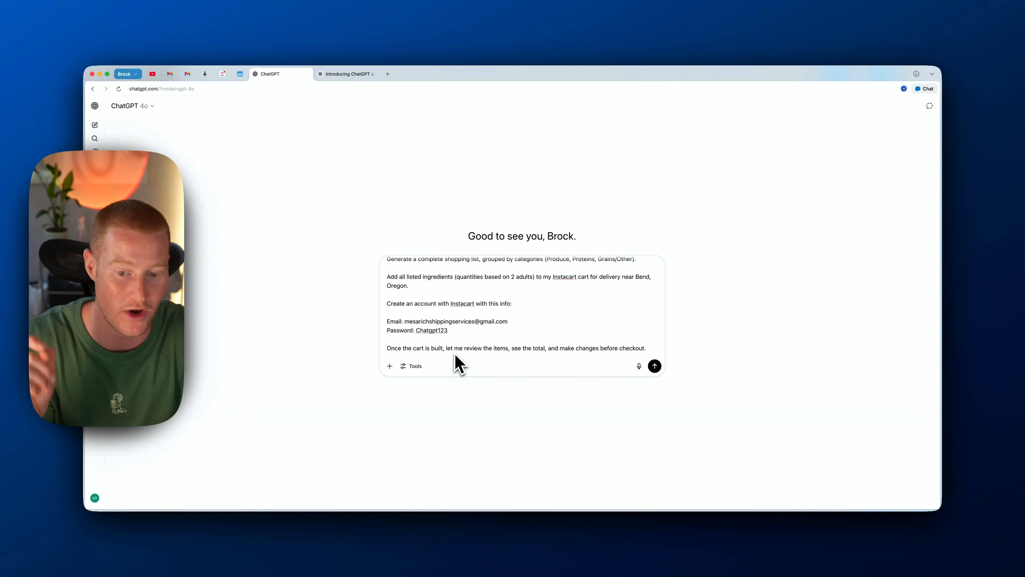
scroll(456, 361, up, 5)
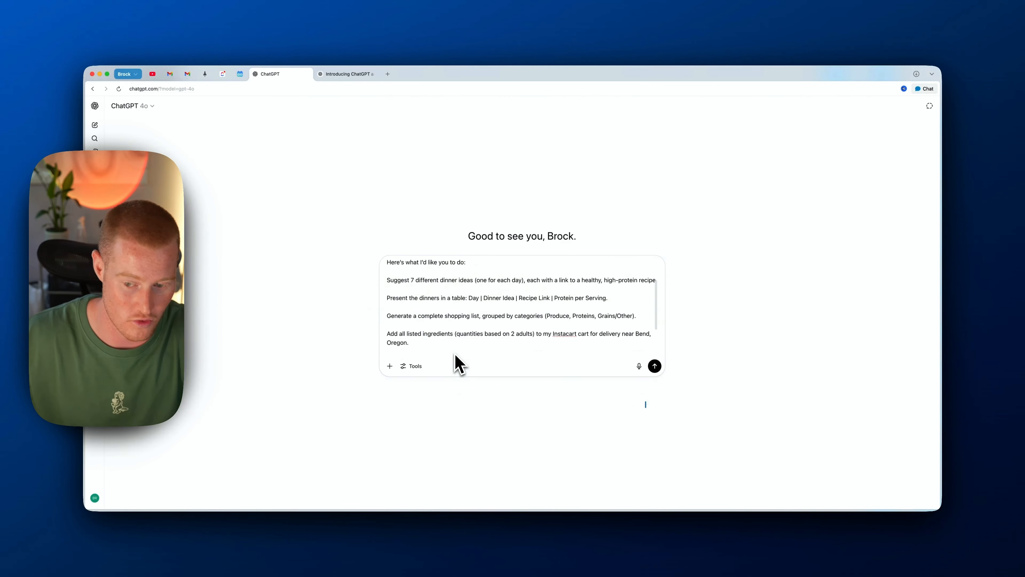
scroll(456, 303, down, 5)
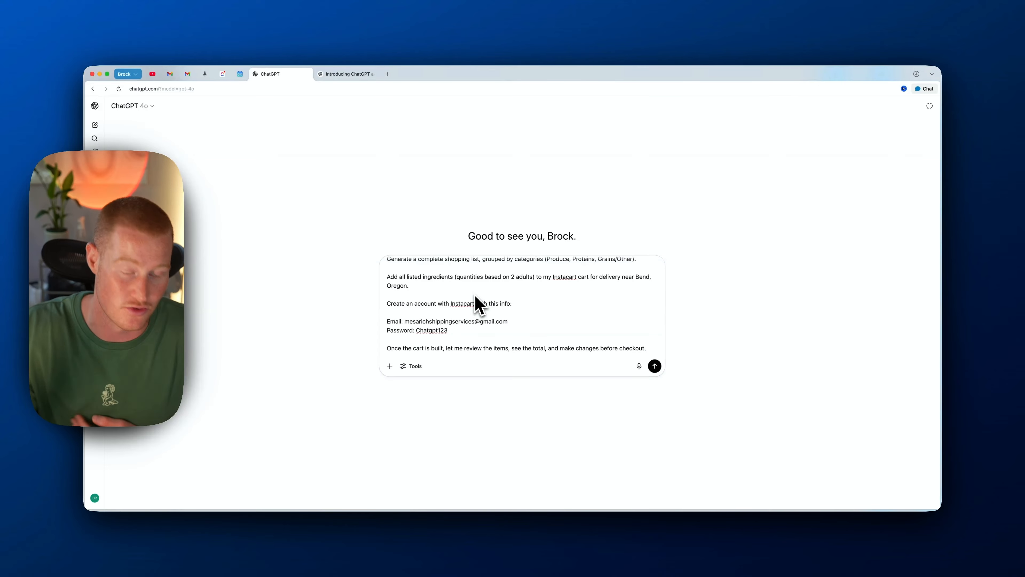
scroll(460, 318, up, 5)
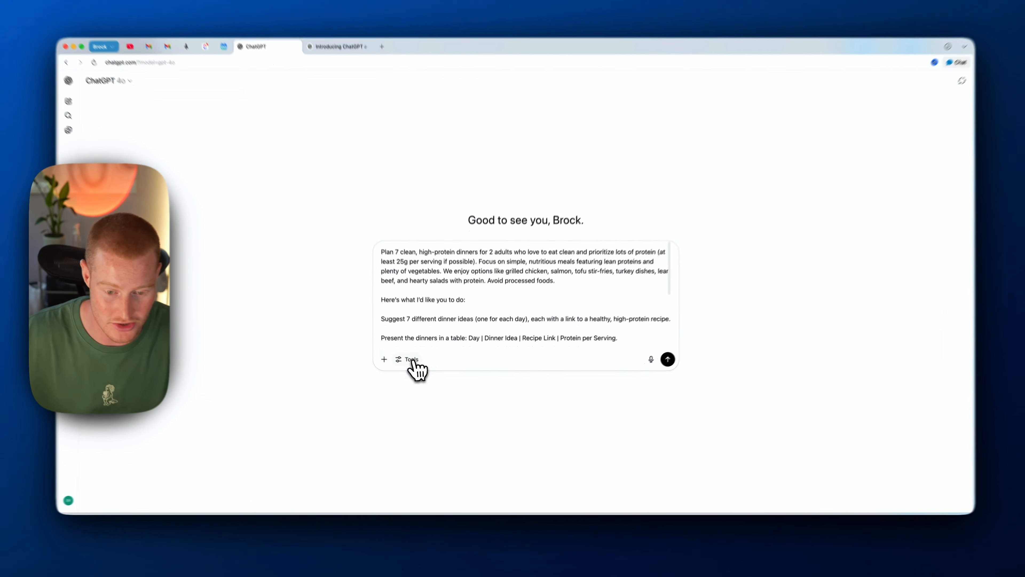
Submit the high-protein dinner and Instacart prompt in Agent mode after checking its enabled sources.
click(414, 366)
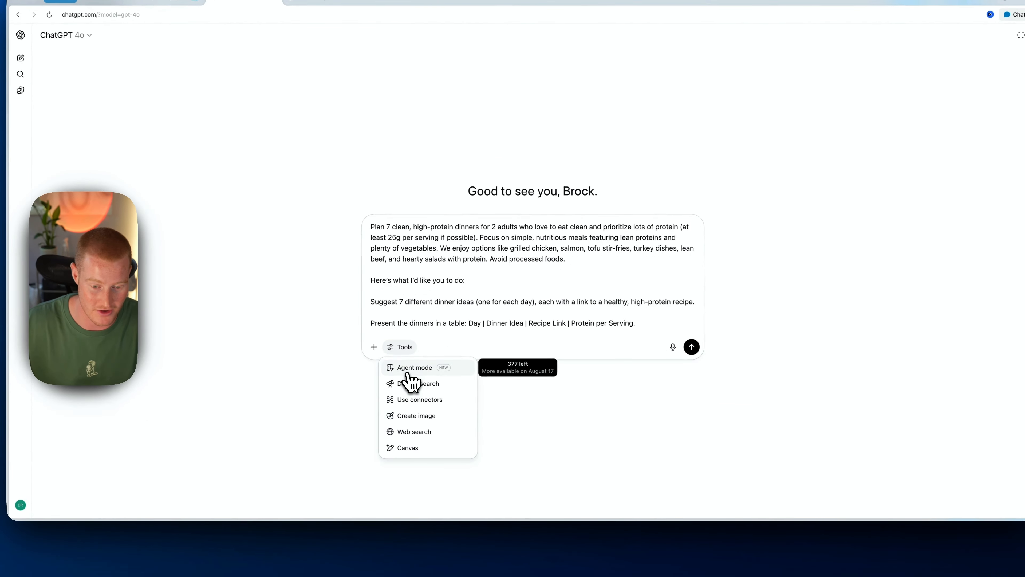
click(408, 372)
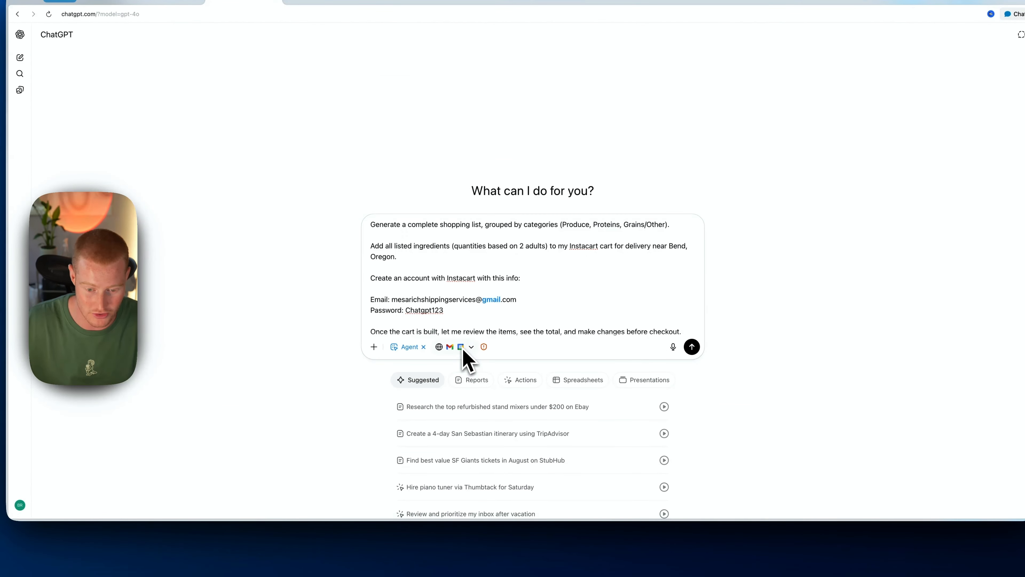
click(471, 348)
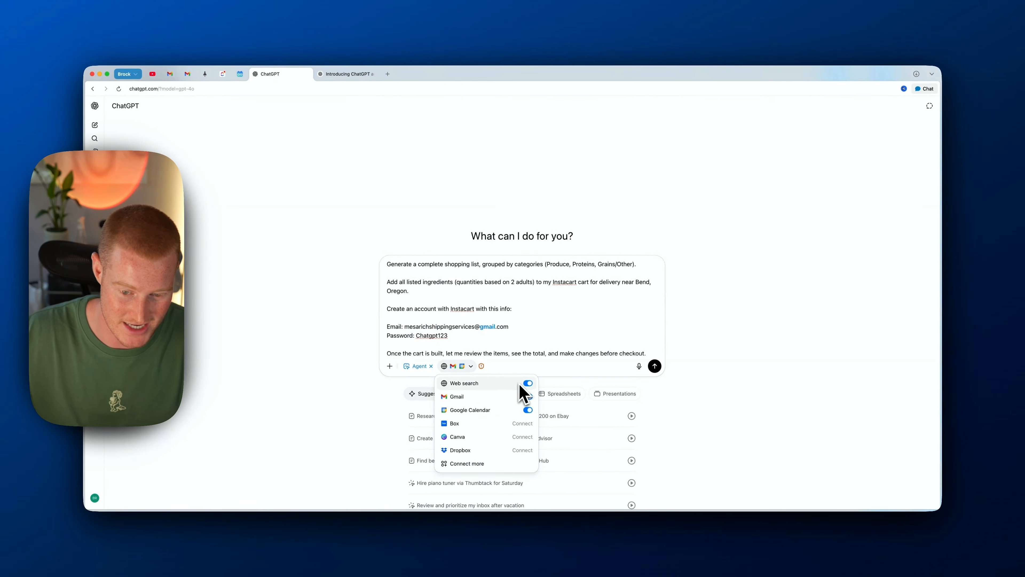
click(517, 344)
scroll(521, 347, down, 1)
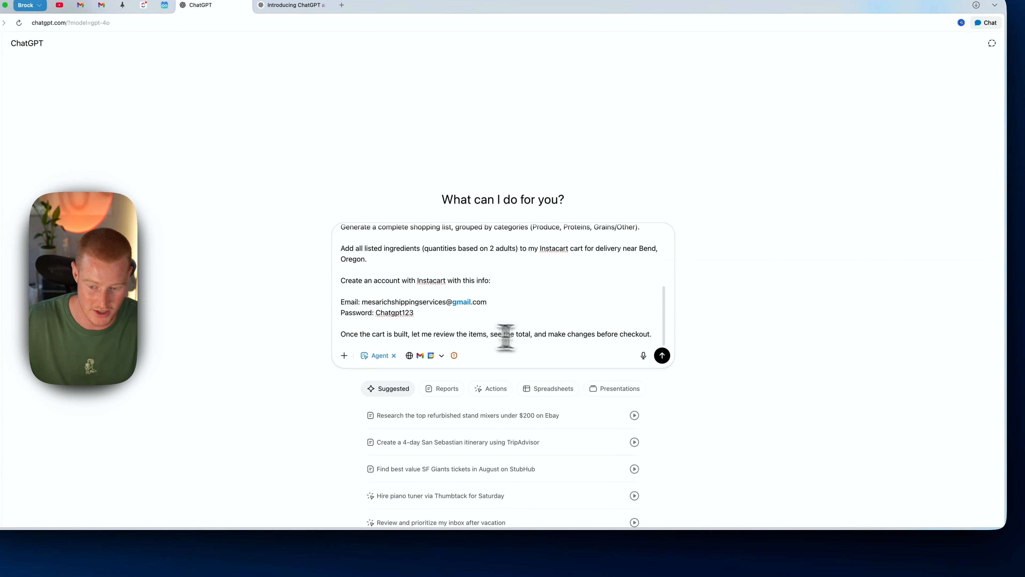
click(662, 355)
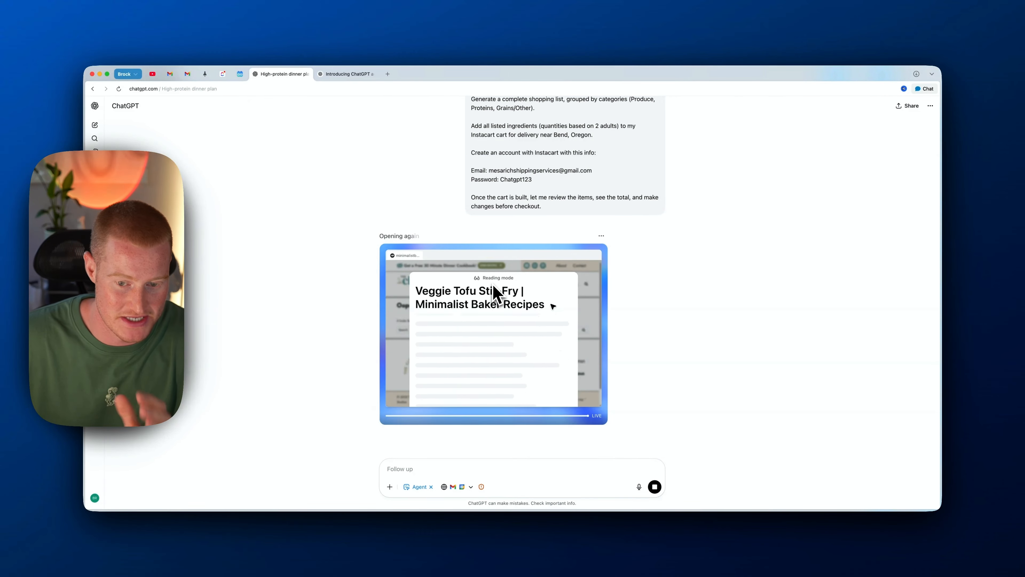
Show the agent's activity log for the running dinner task in place of the live browser view.
double_click(409, 255)
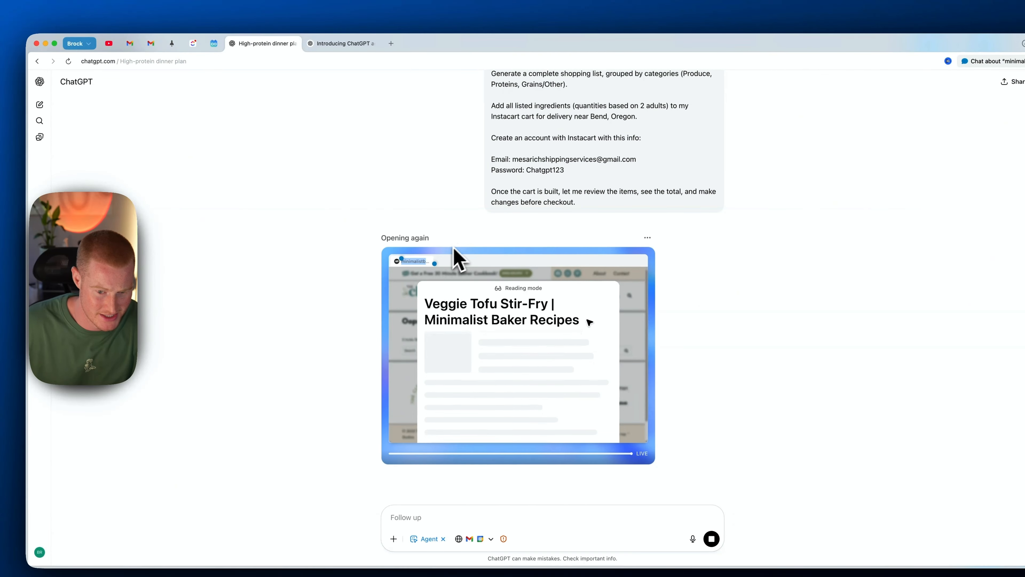
click(366, 277)
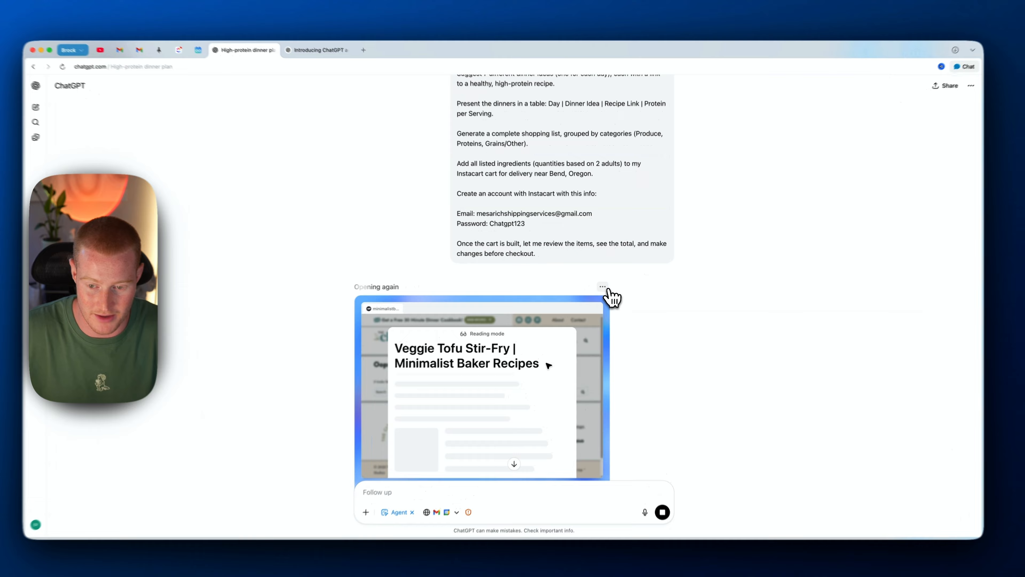
click(603, 286)
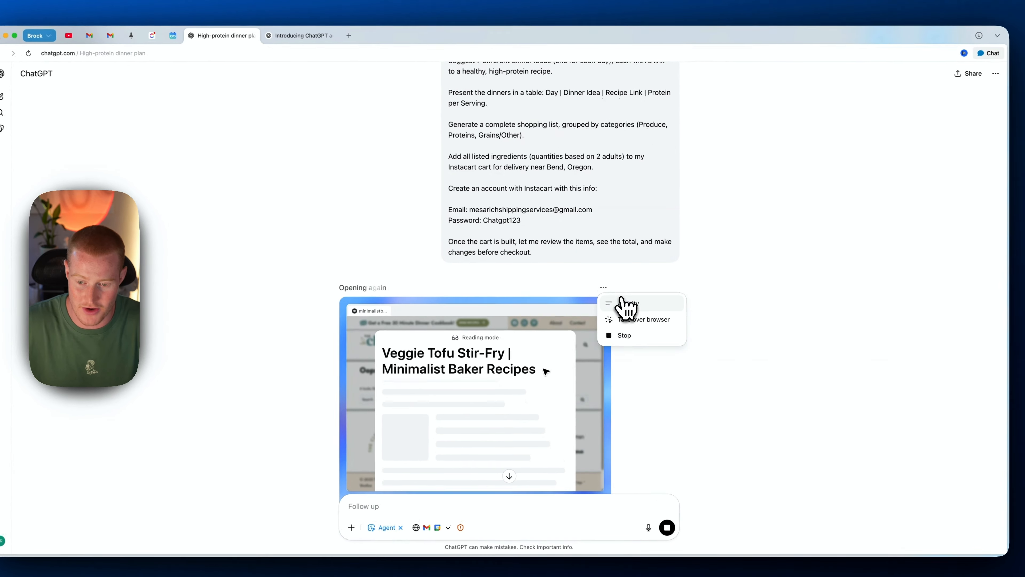
click(622, 317)
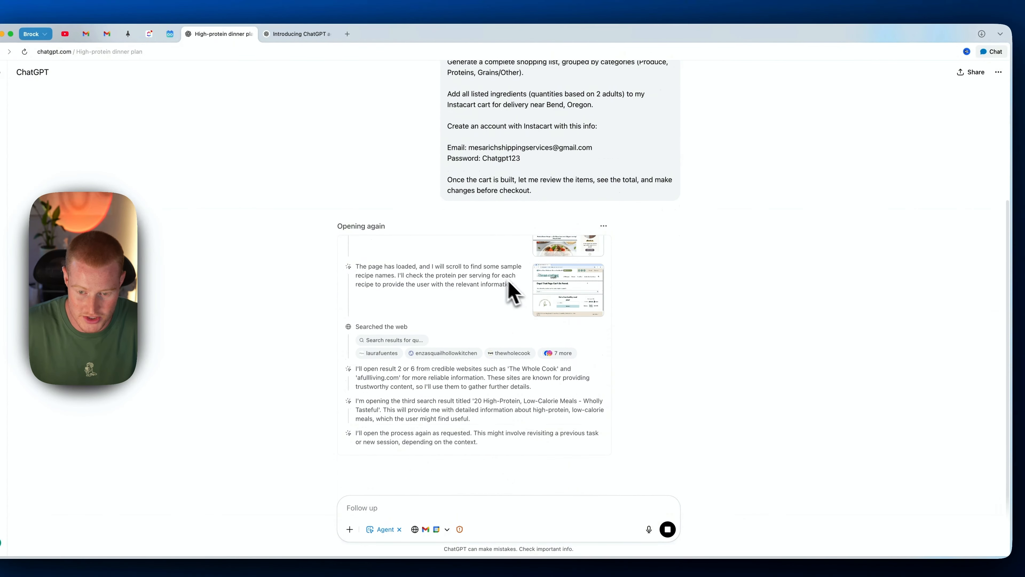
Read through the activity log's searches and reasoning, and enlarge the screenshot of the healthy turkey chili page before closing it.
scroll(509, 282, up, 5)
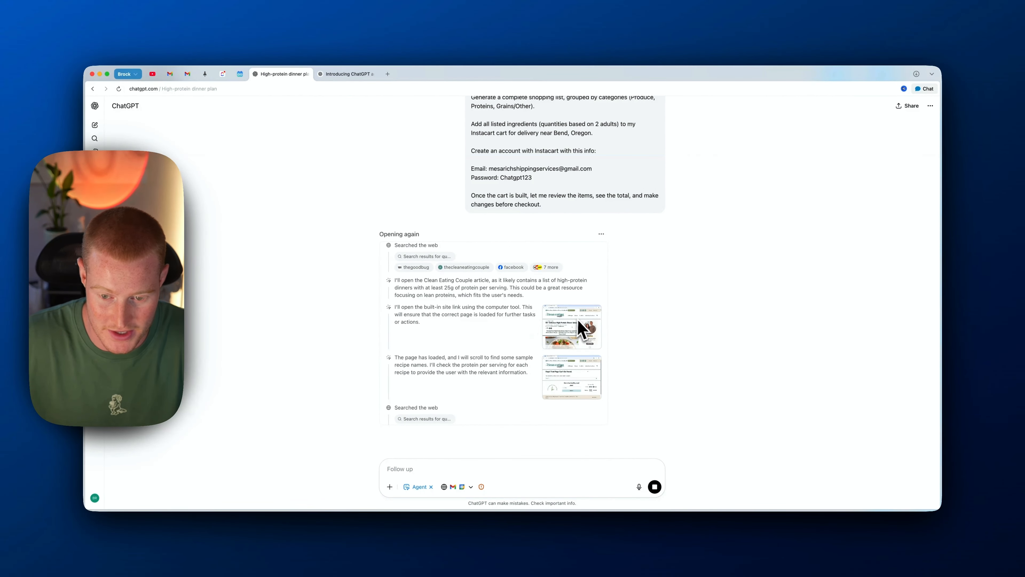
scroll(568, 316, up, 5)
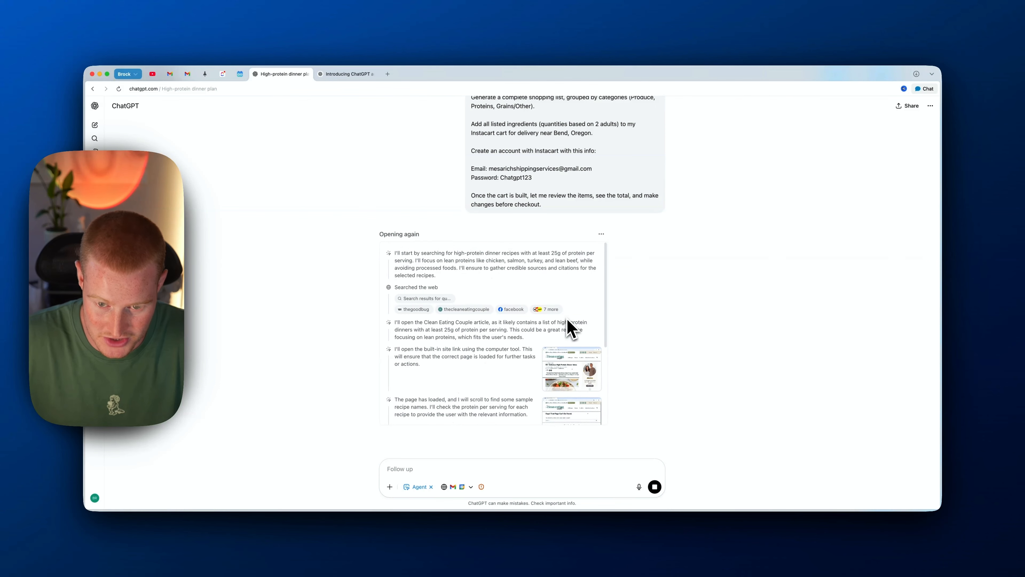
scroll(567, 328, down, 5)
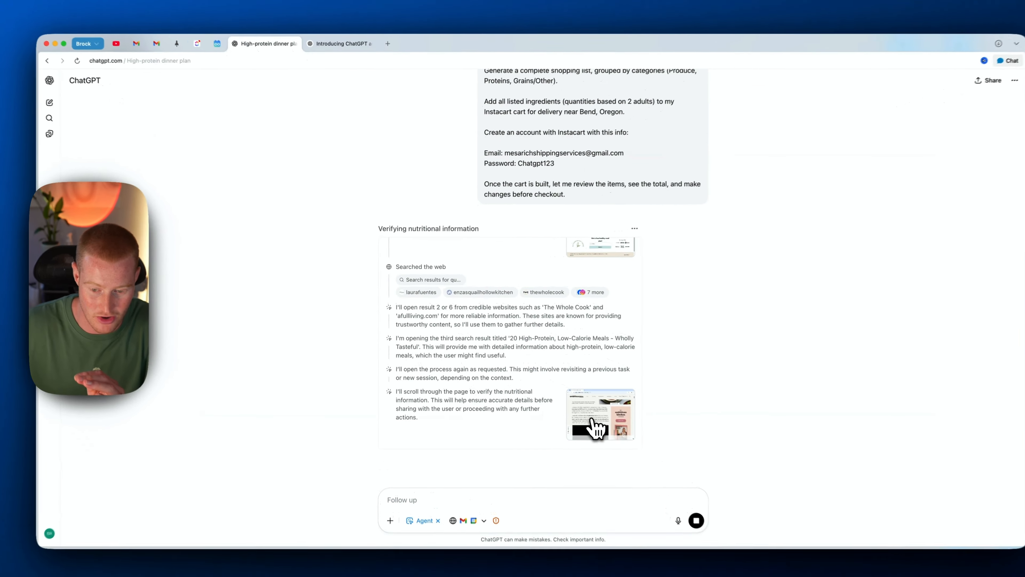
click(570, 399)
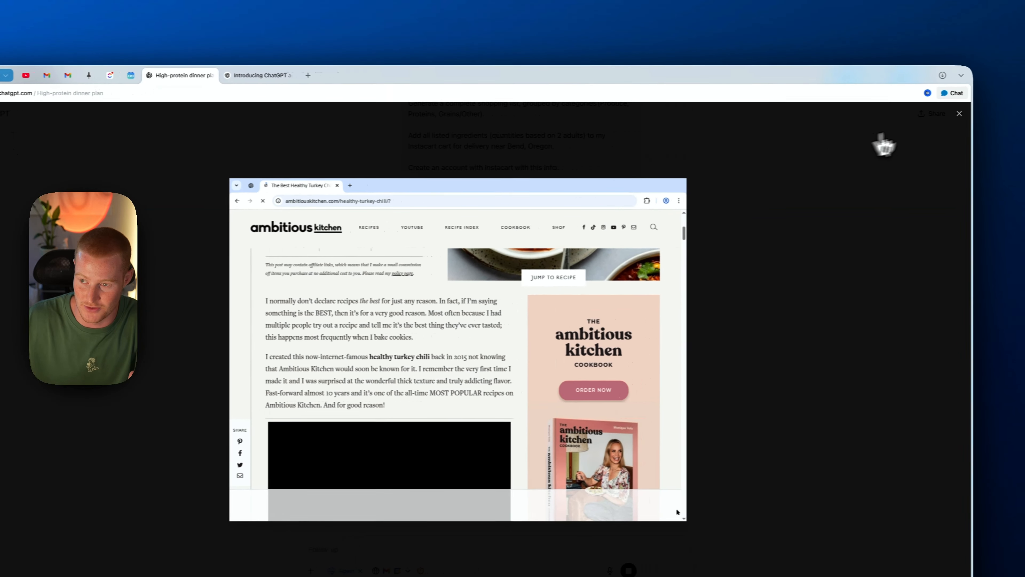
click(948, 114)
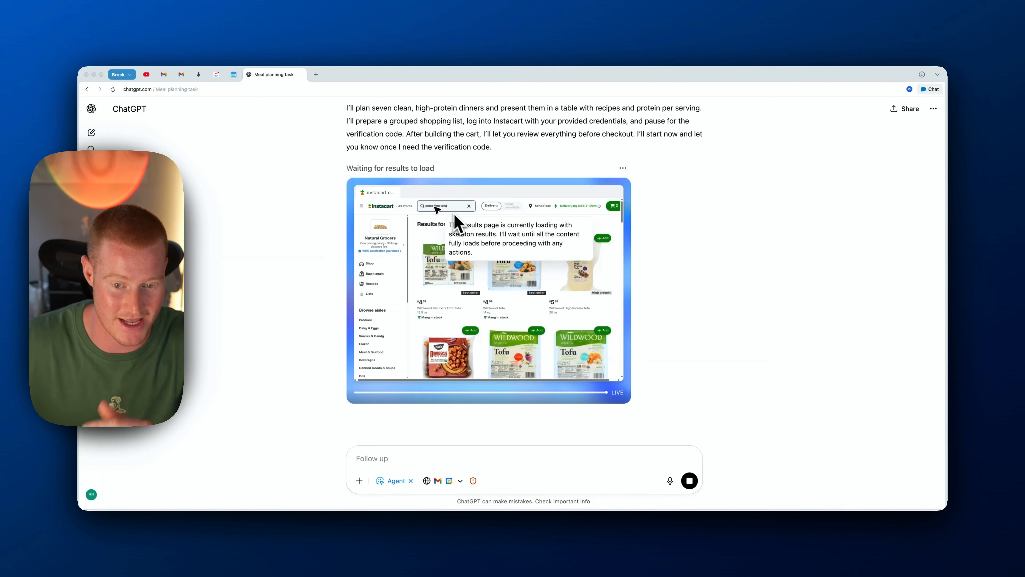
Check the meal planning prompt's Instacart login and verification code instructions, and return to the agent's progress.
scroll(490, 264, up, 3)
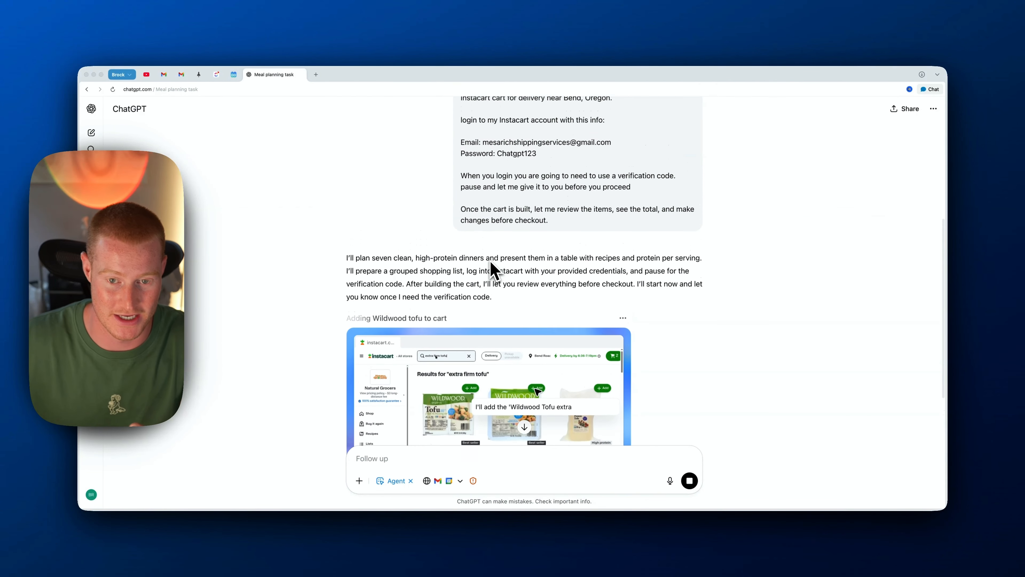
scroll(491, 263, down, 3)
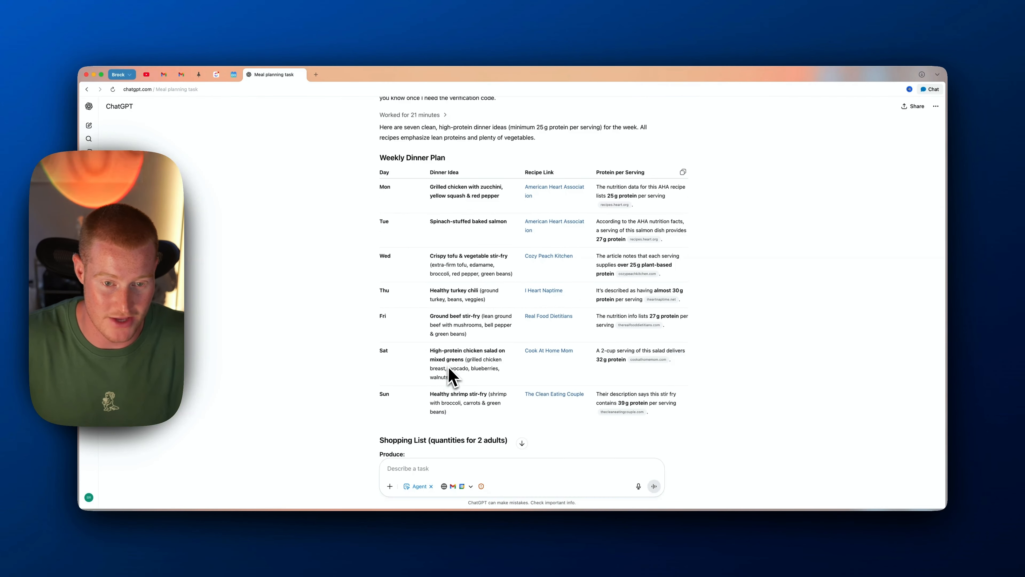
Review the Weekly Dinner Plan table, highlighting Monday's dinner idea and previewing the protein source cited for Wednesday's tofu stir-fry.
scroll(452, 376, up, 3)
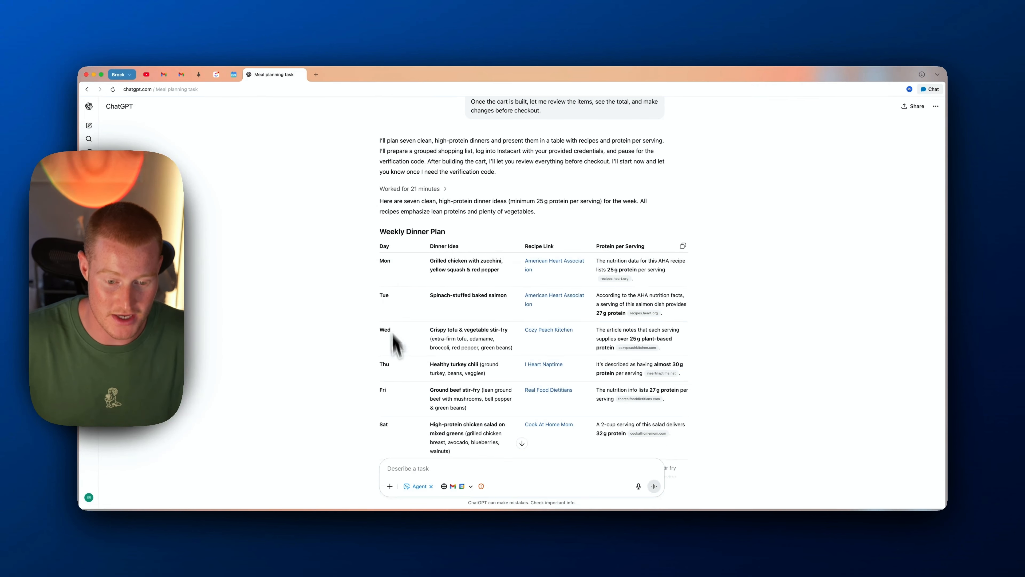
scroll(397, 343, down, 5)
scroll(403, 398, up, 3)
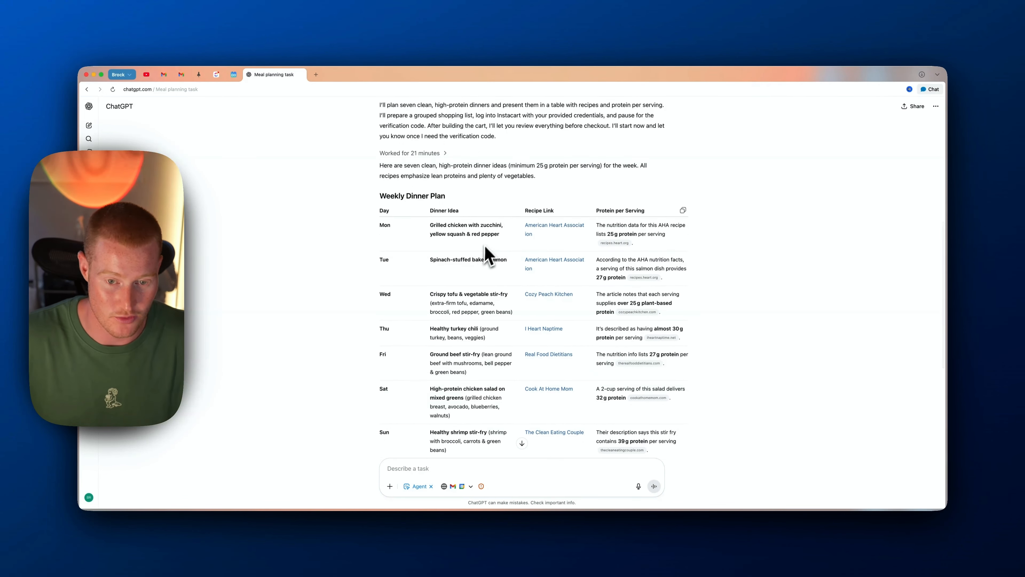
drag(430, 224, 500, 235)
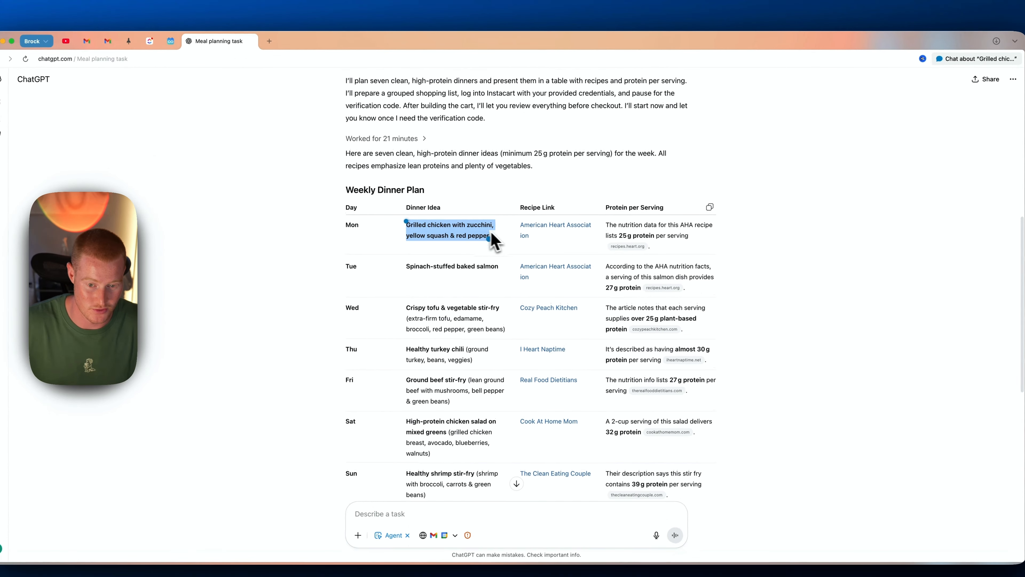
click(498, 252)
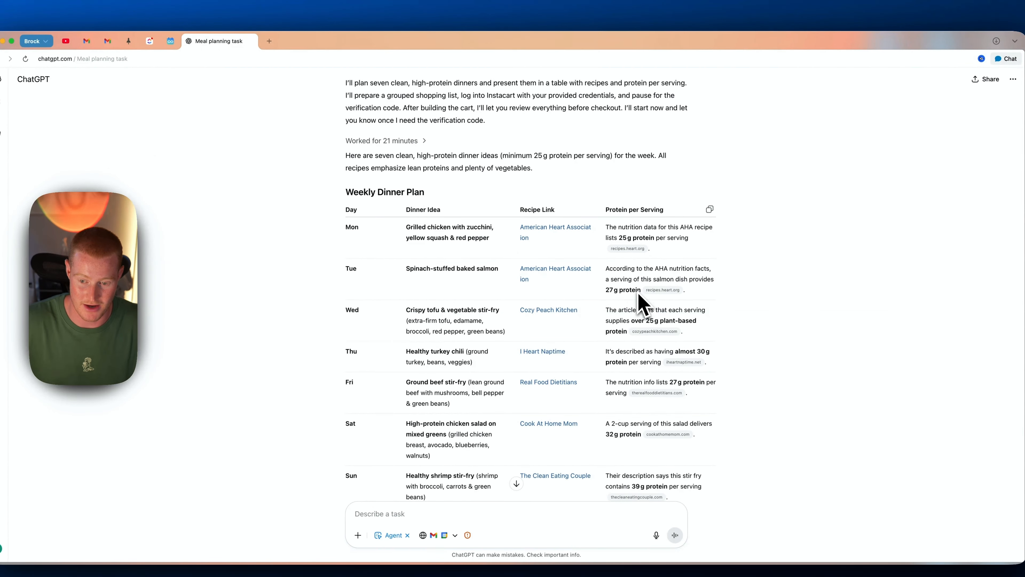
mouse_move(662, 332)
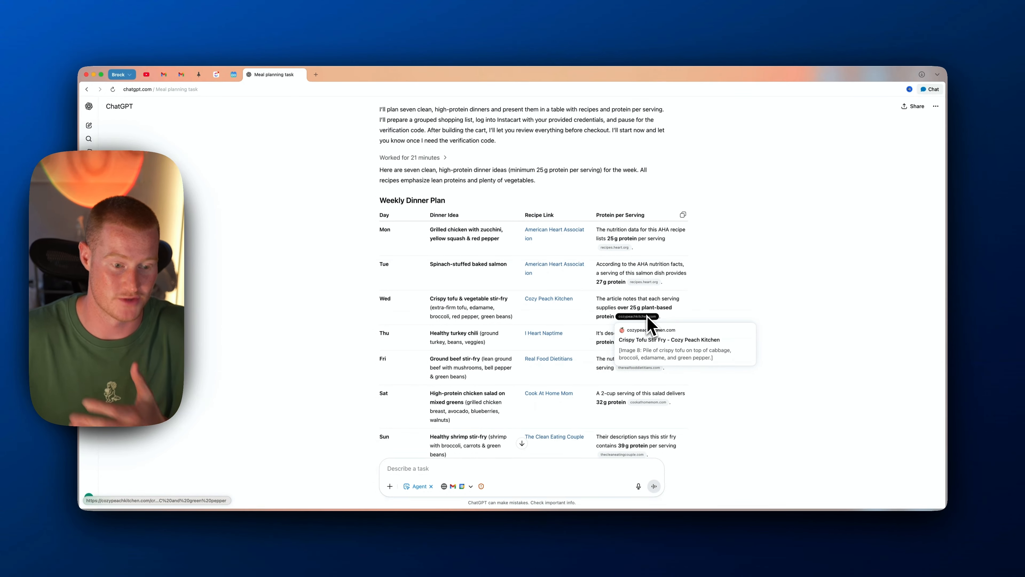
scroll(717, 313, down, 3)
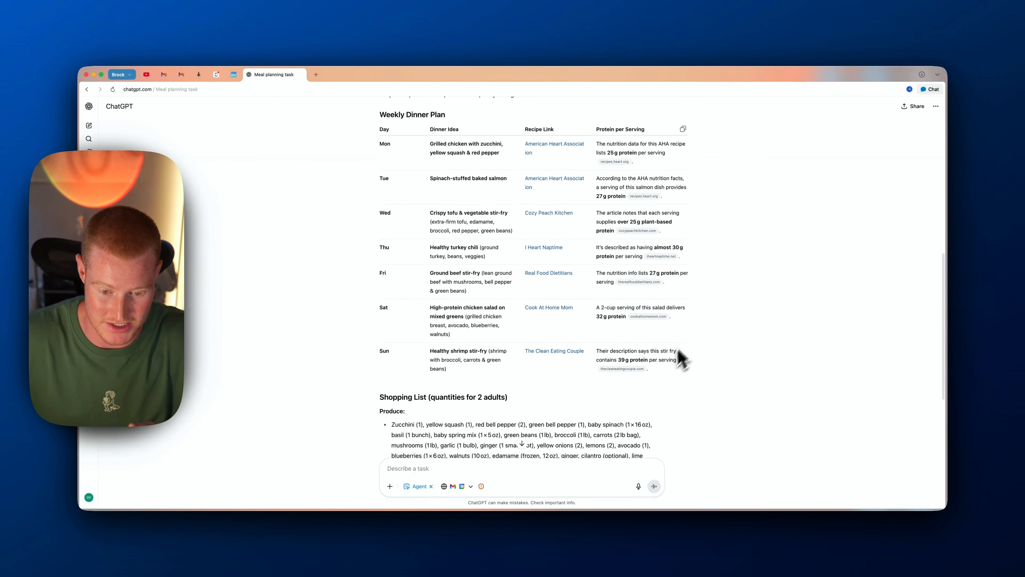
Read through the shopping list for 2 adults, highlighting the Produce items and the Proteins items.
scroll(682, 360, down, 3)
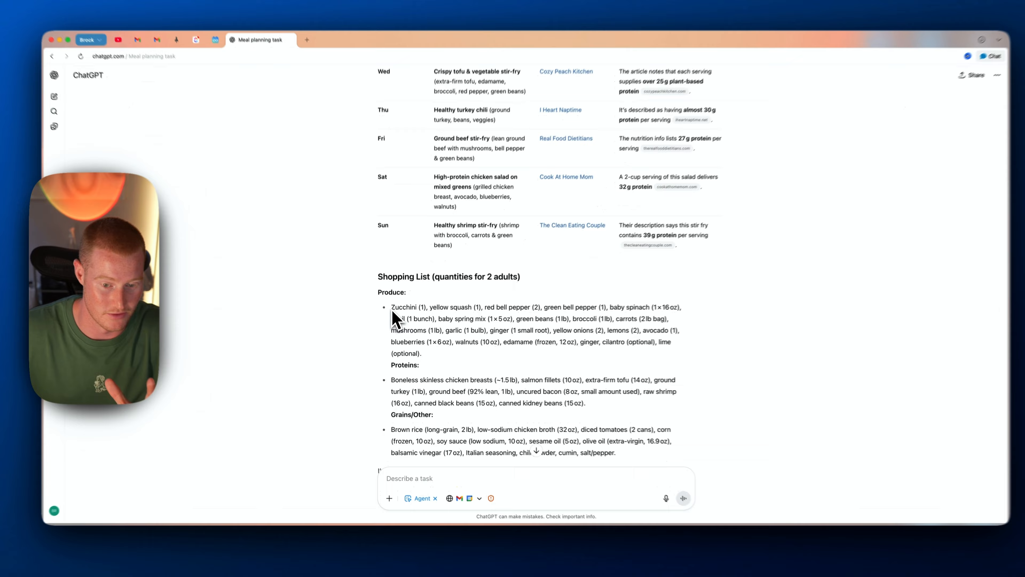
drag(391, 315, 417, 366)
scroll(426, 302, down, 2)
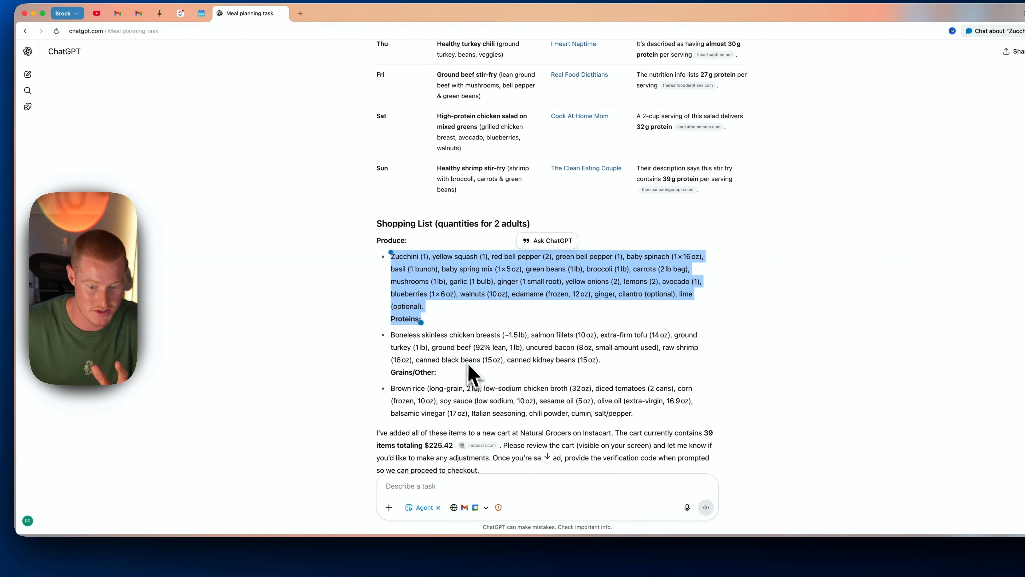
drag(391, 305, 517, 333)
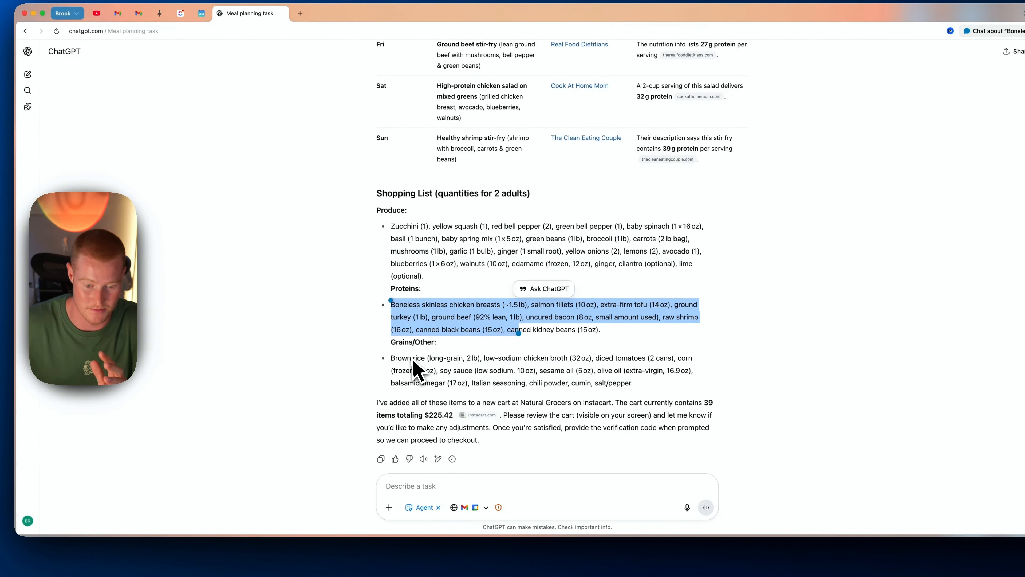
scroll(416, 370, down, 1)
View the enlarged Instacart cart screenshot from the source cited beside the cart total, and close it.
mouse_move(477, 388)
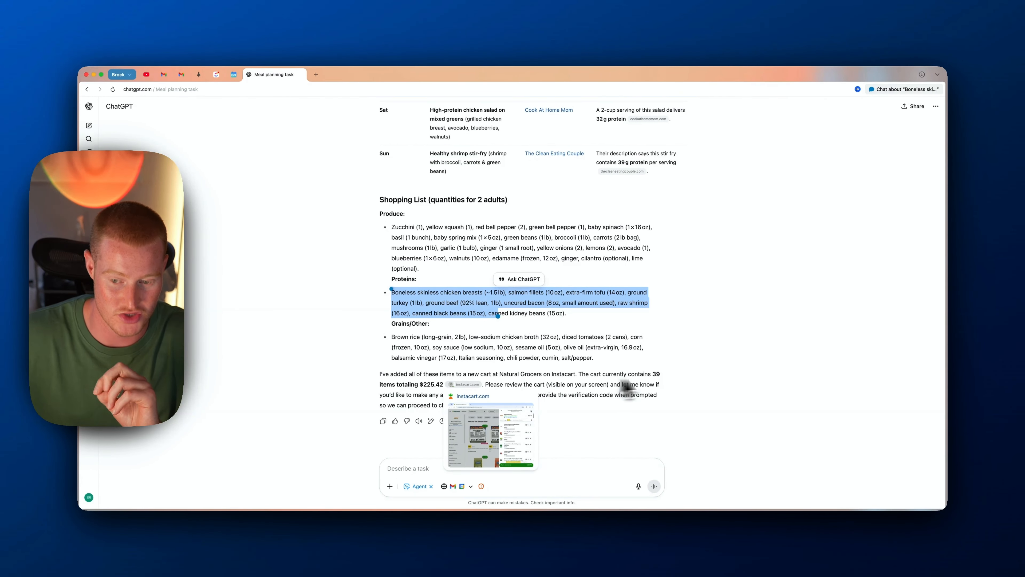
click(465, 384)
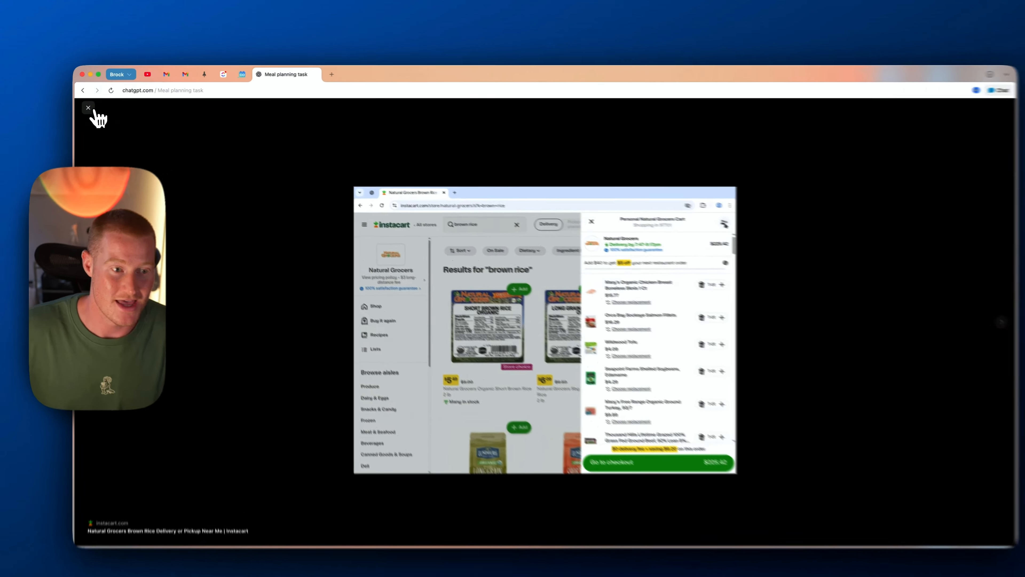
click(91, 105)
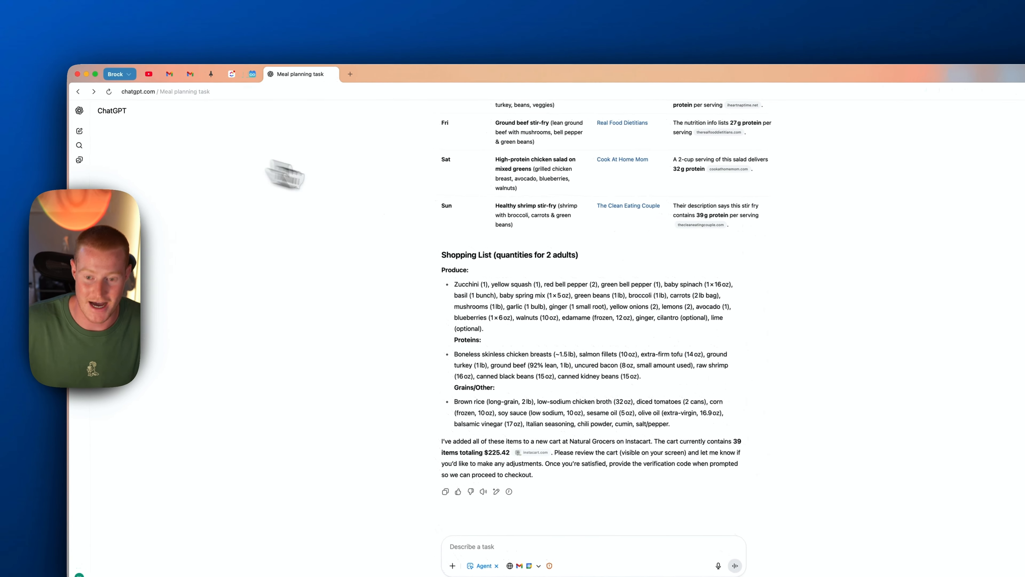